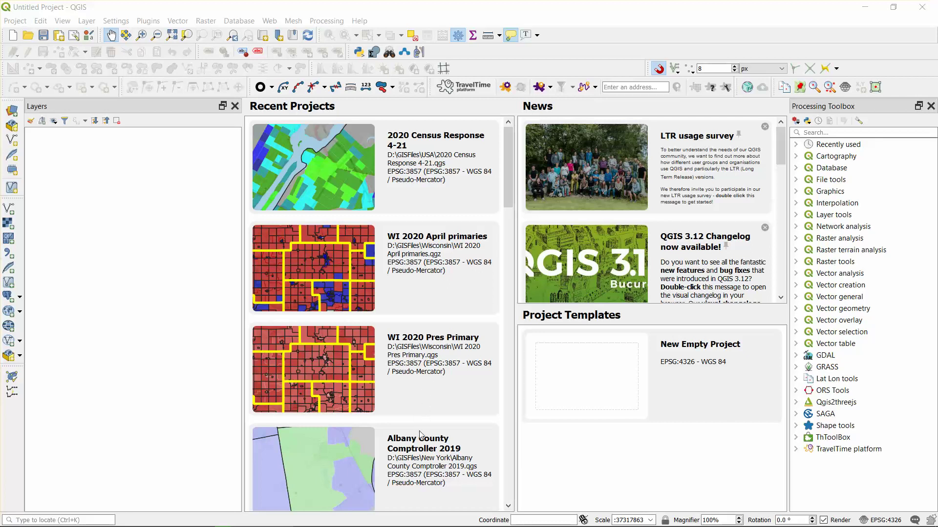
# Step: Switch to File Explorer at the Wisconsin folder of the GIS files
pyautogui.click(411, 518)
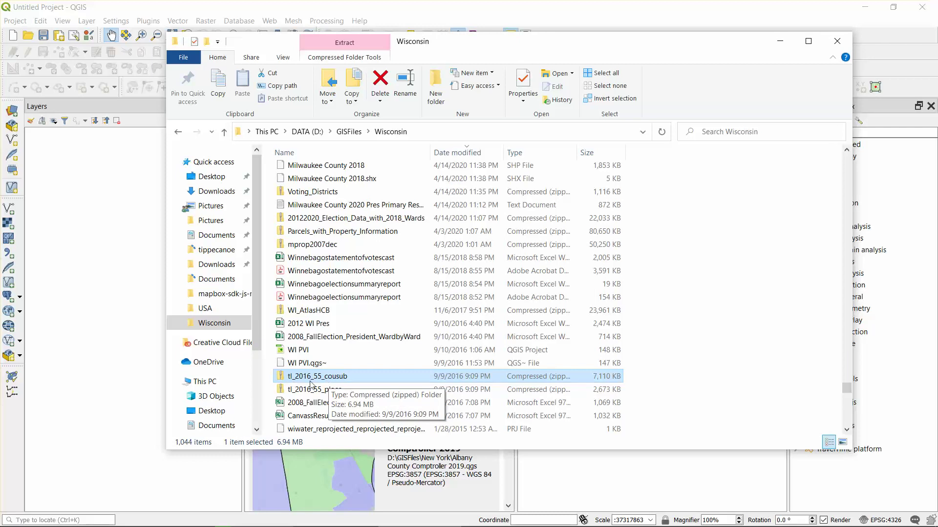
pyautogui.click(337, 381)
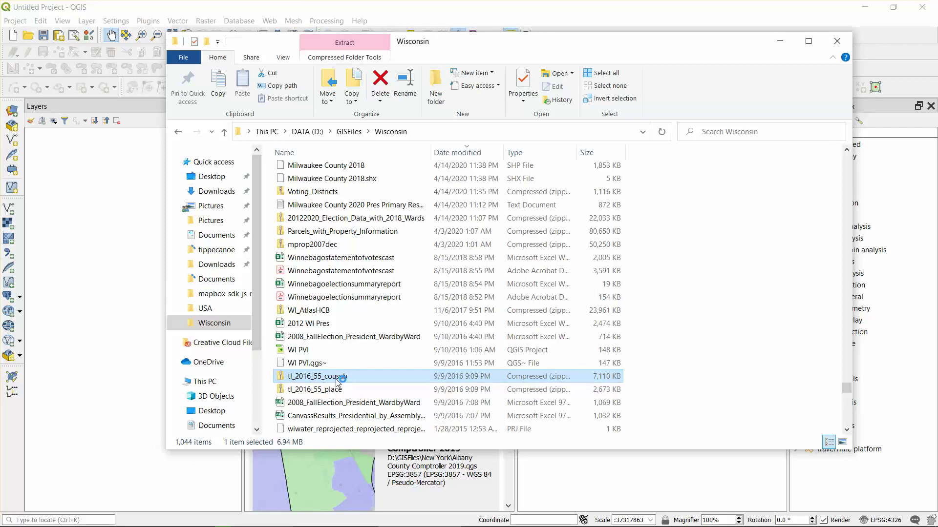
pyautogui.click(381, 383)
pyautogui.rightClick(381, 382)
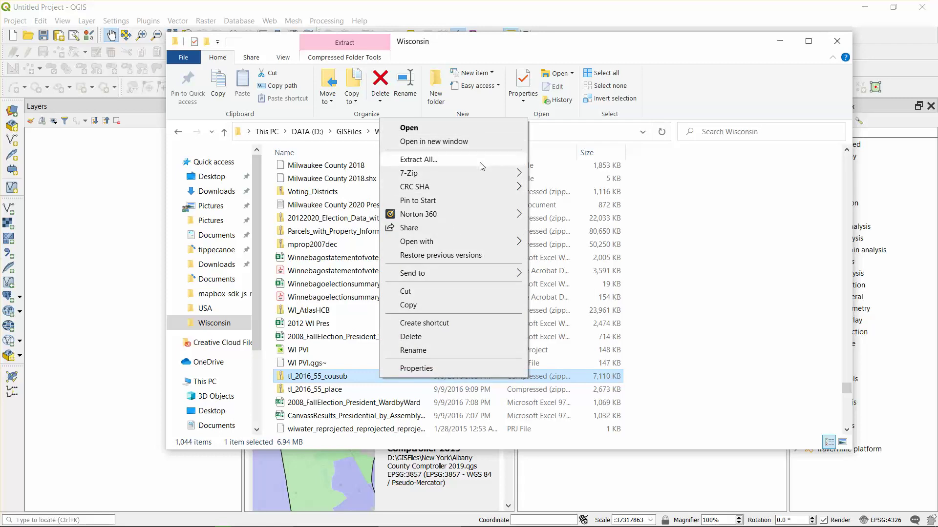
pyautogui.click(694, 364)
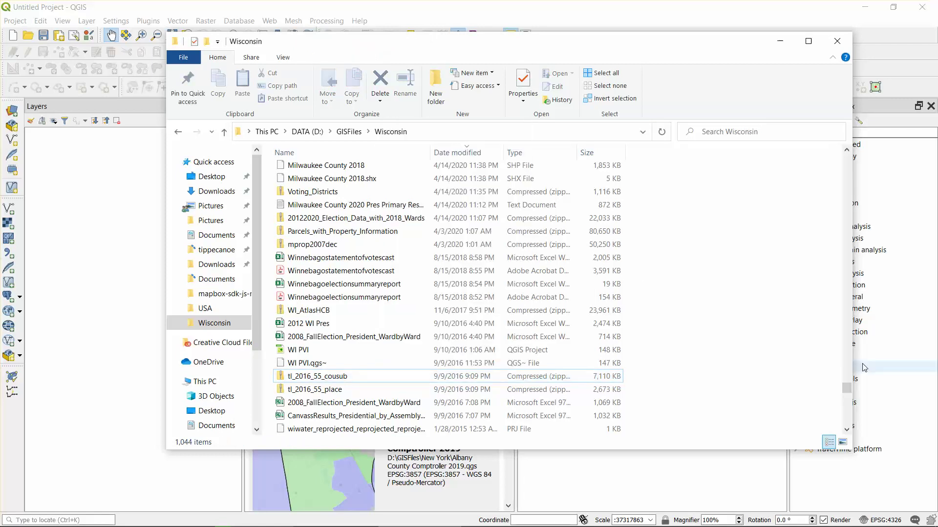
# Step: Find the extracted tl_2016_55_cousub folder within the Wisconsin folder and open it
pyautogui.moveTo(849, 384); pyautogui.dragTo(851, 430)
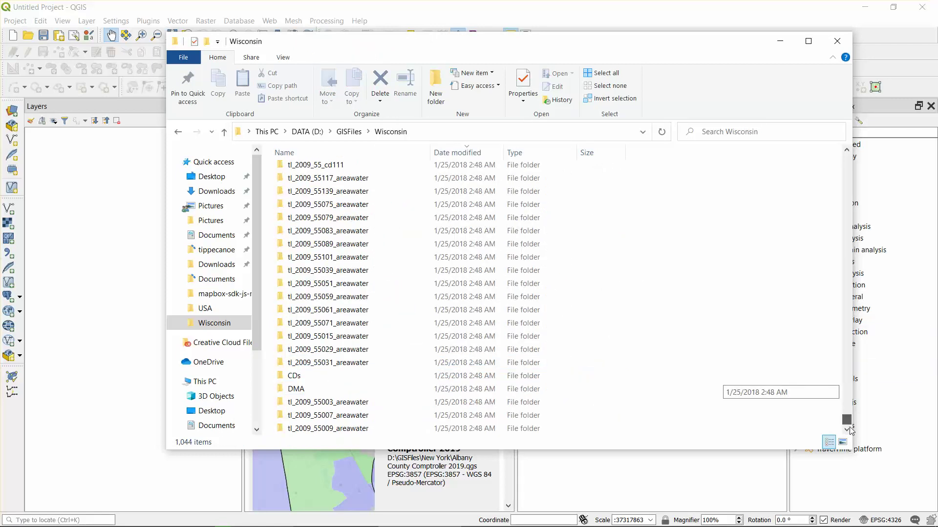
pyautogui.click(847, 274)
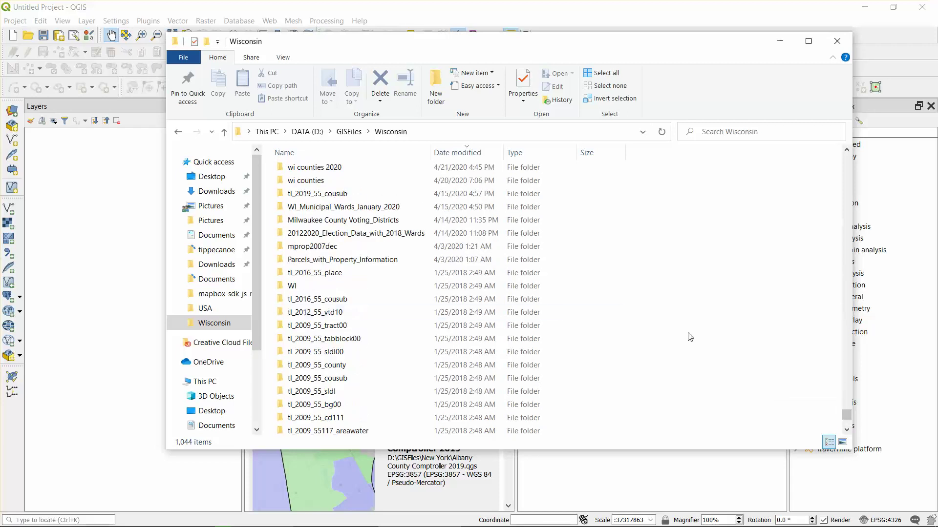
pyautogui.doubleClick(342, 299)
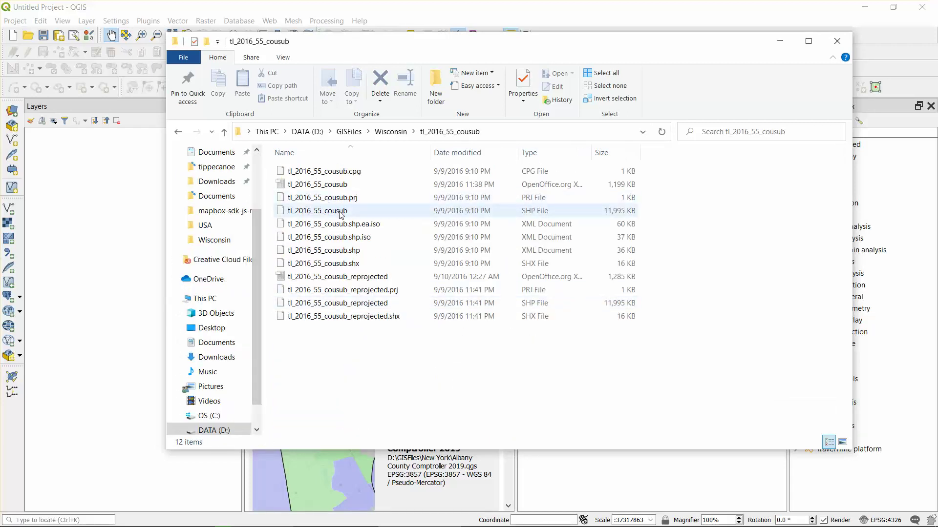
# Step: Add the tl_2016_55_cousub SHP file to the QGIS project, accepting the NAD83 to WGS 84 (1) transformation
pyautogui.click(364, 214)
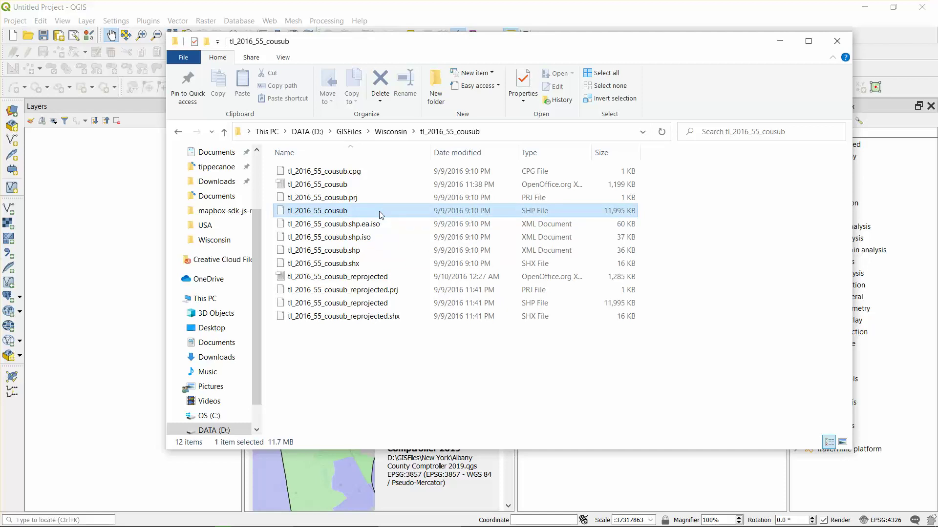
pyautogui.moveTo(378, 215); pyautogui.dragTo(259, 491)
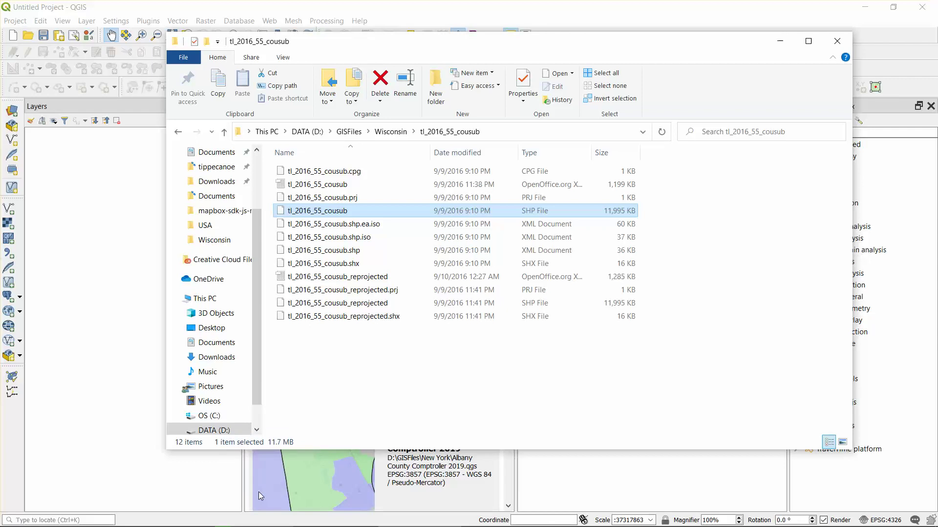
pyautogui.click(781, 42)
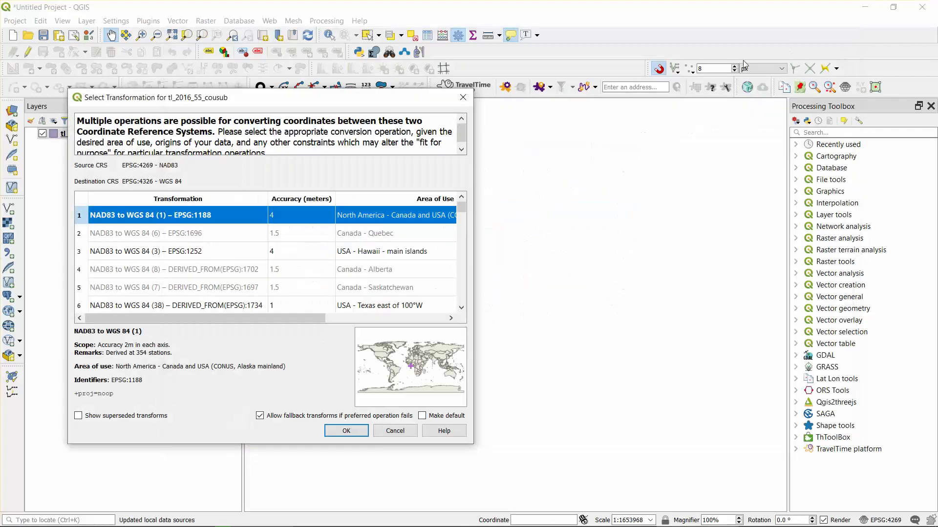
pyautogui.click(343, 432)
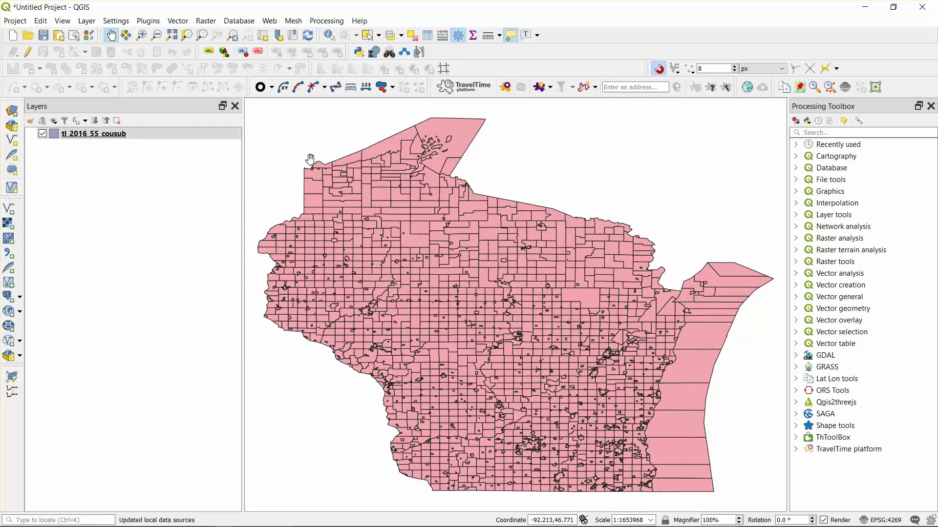
# Step: Open the project's coordinate reference system settings and filter the available systems by "wisconsin"
pyautogui.moveTo(348, 343)
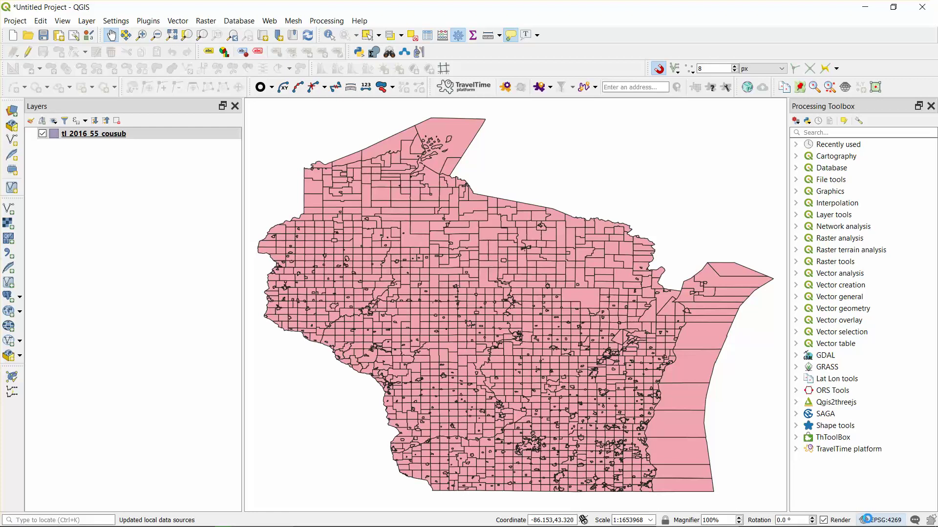
pyautogui.click(869, 521)
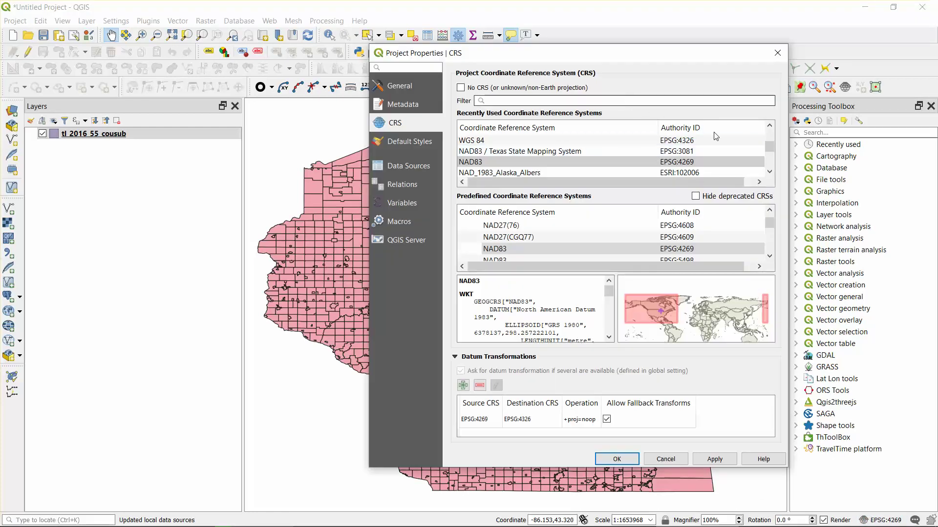
pyautogui.click(630, 101)
pyautogui.write('wiscons')
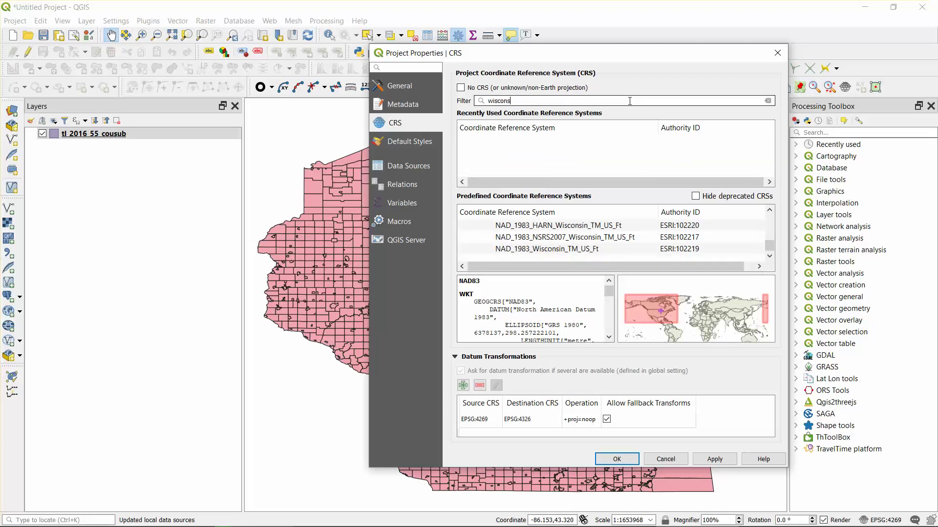
pyautogui.write('in')
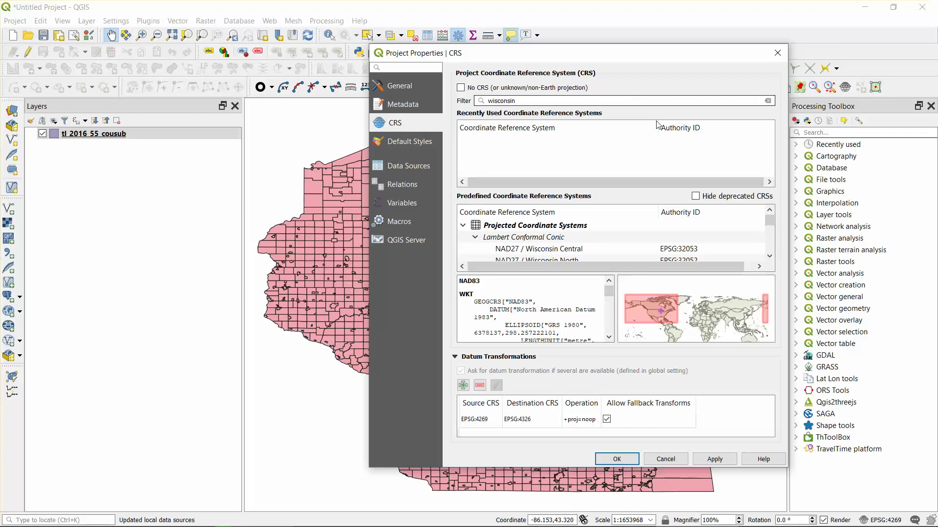
# Step: Apply NAD83(HARN) / Wisconsin Central (ftUS), EPSG:2929, as the project coordinate reference system
pyautogui.click(769, 255)
pyautogui.click(770, 256)
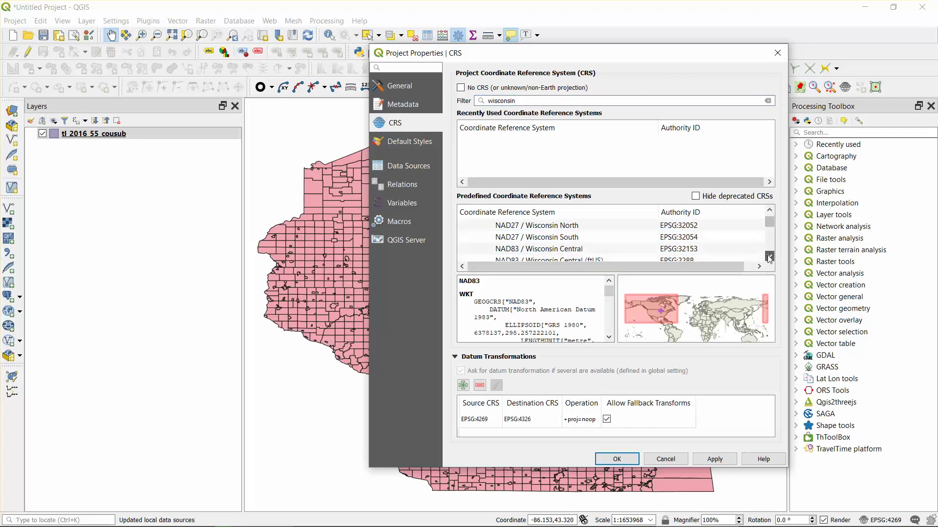
pyautogui.click(769, 256)
pyautogui.click(769, 257)
pyautogui.click(769, 257)
pyautogui.click(769, 257)
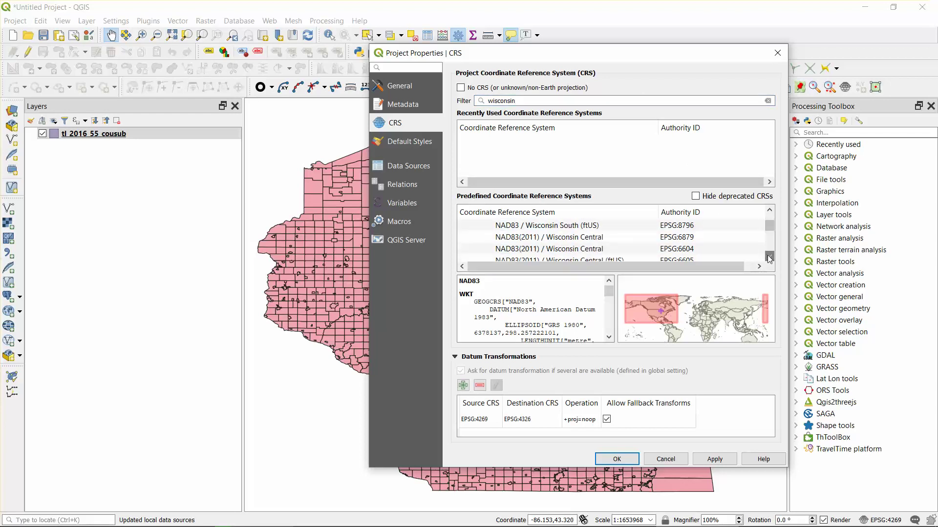
pyautogui.click(769, 257)
pyautogui.click(769, 257)
pyautogui.click(770, 257)
pyautogui.click(769, 257)
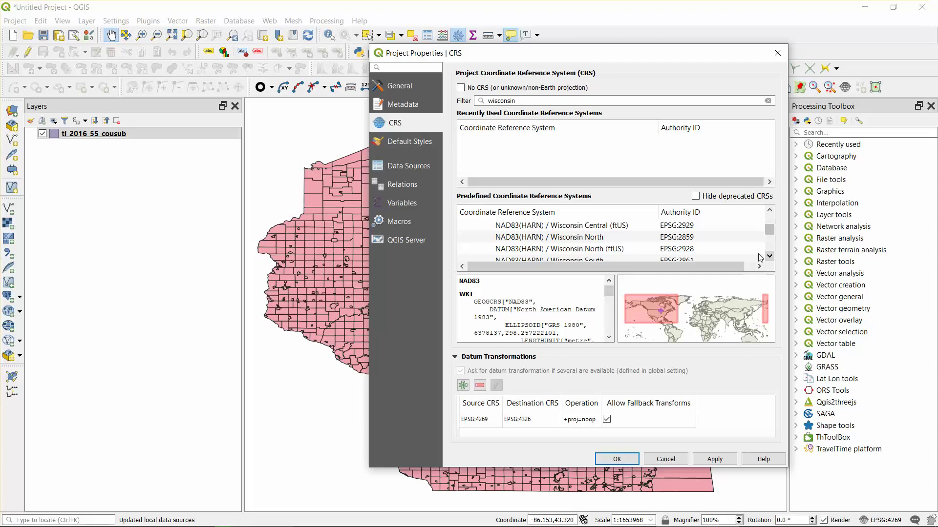
pyautogui.click(641, 227)
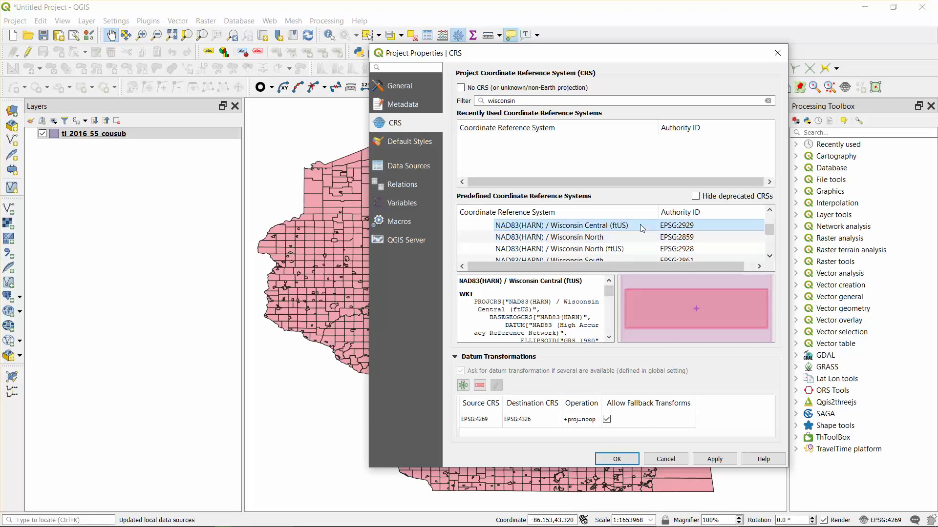
pyautogui.click(714, 462)
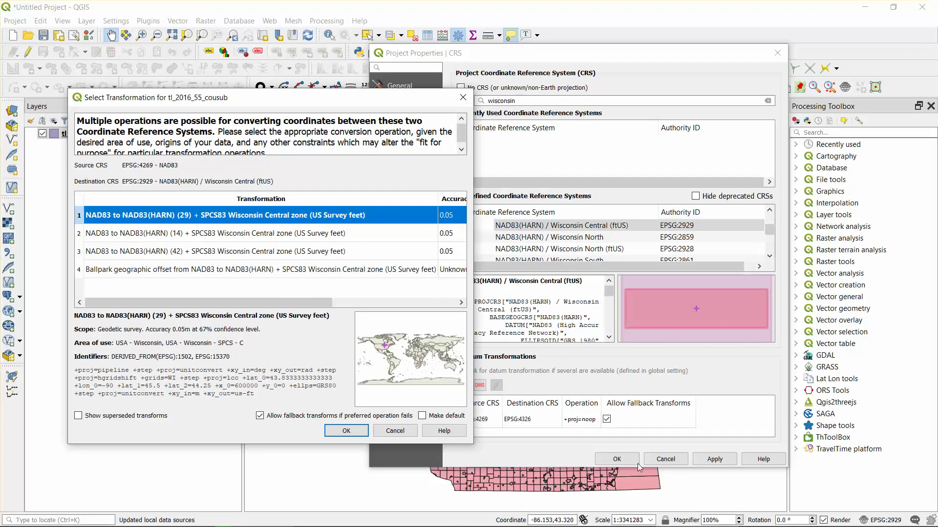
# Step: Accept the NAD83 to NAD83(HARN) (29) transformation, close the project properties and dismiss the map's warning bar
pyautogui.click(349, 432)
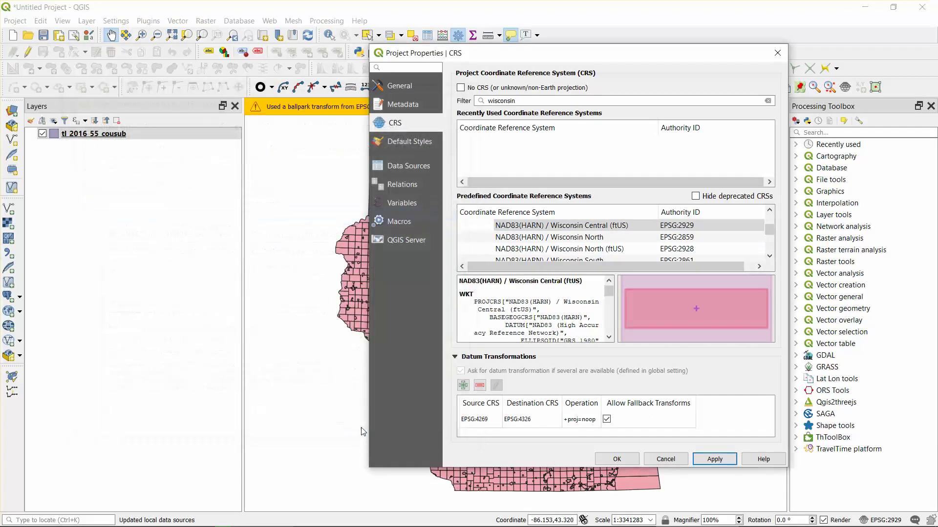
pyautogui.click(610, 460)
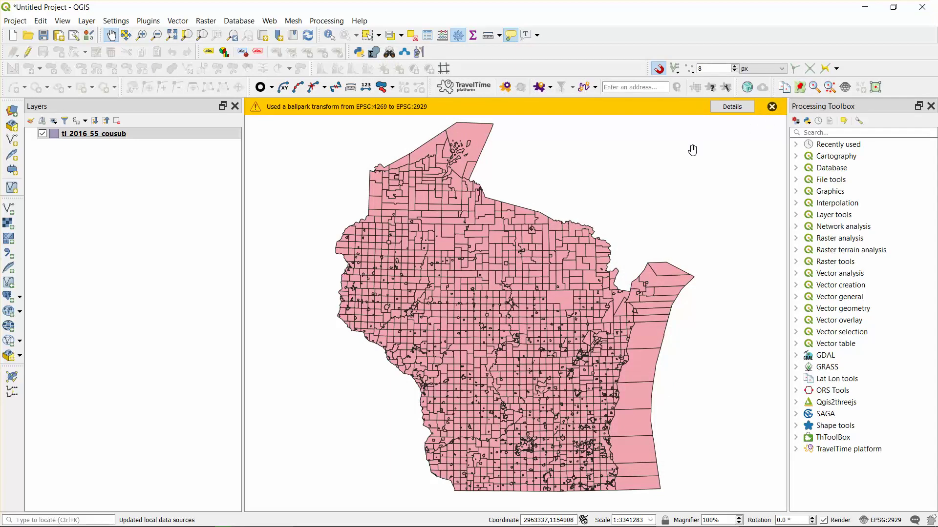
pyautogui.click(773, 106)
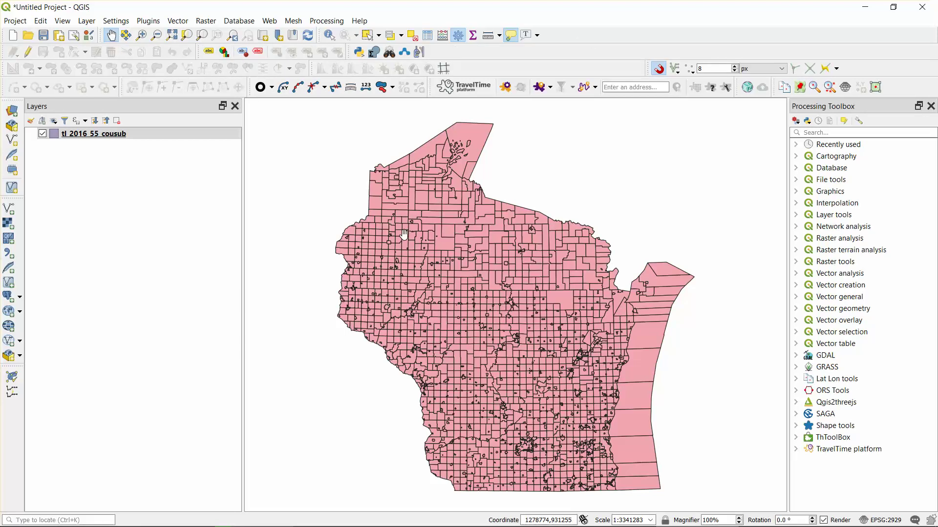
# Step: Inspect the map by panning it slightly, zooming in and out around southeastern Wisconsin, and returning to the full extent
pyautogui.moveTo(513, 320); pyautogui.dragTo(536, 320)
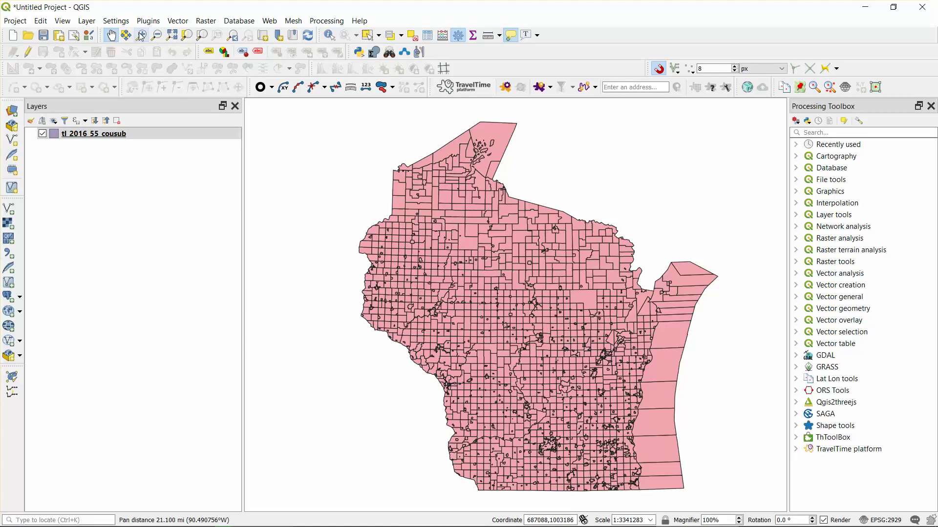
pyautogui.click(140, 38)
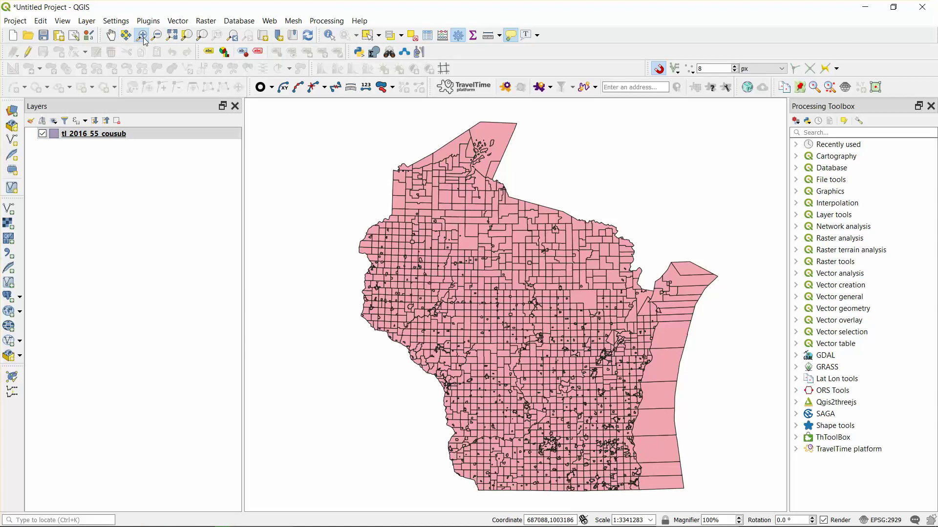
pyautogui.moveTo(592, 415); pyautogui.dragTo(680, 491)
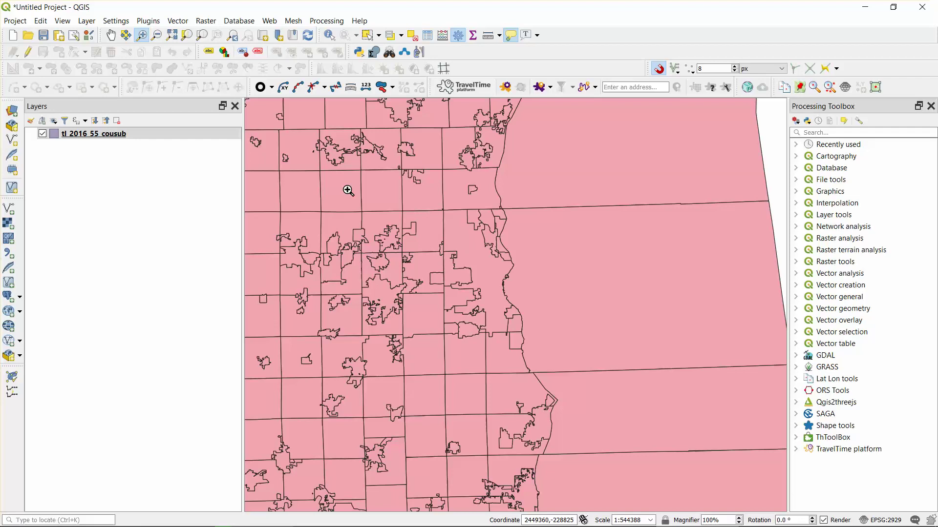
pyautogui.click(157, 37)
pyautogui.moveTo(310, 172); pyautogui.dragTo(602, 455)
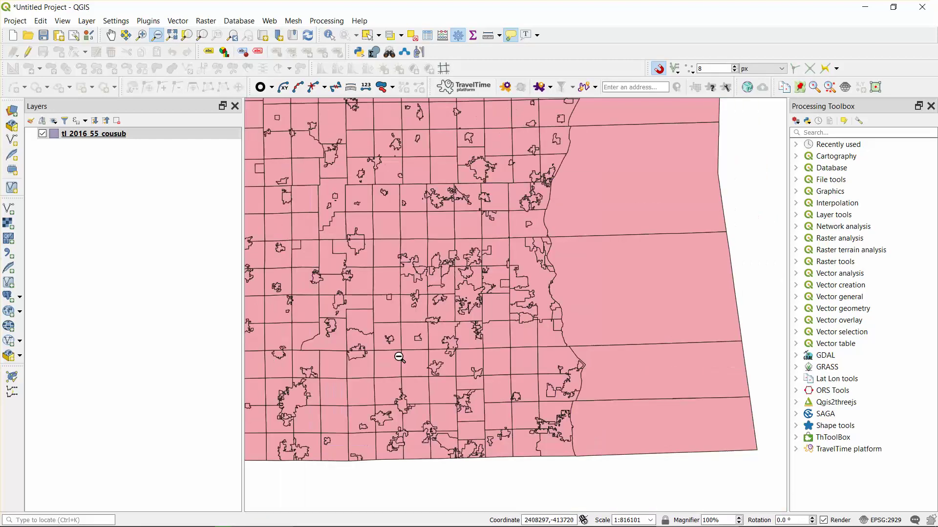
pyautogui.click(173, 36)
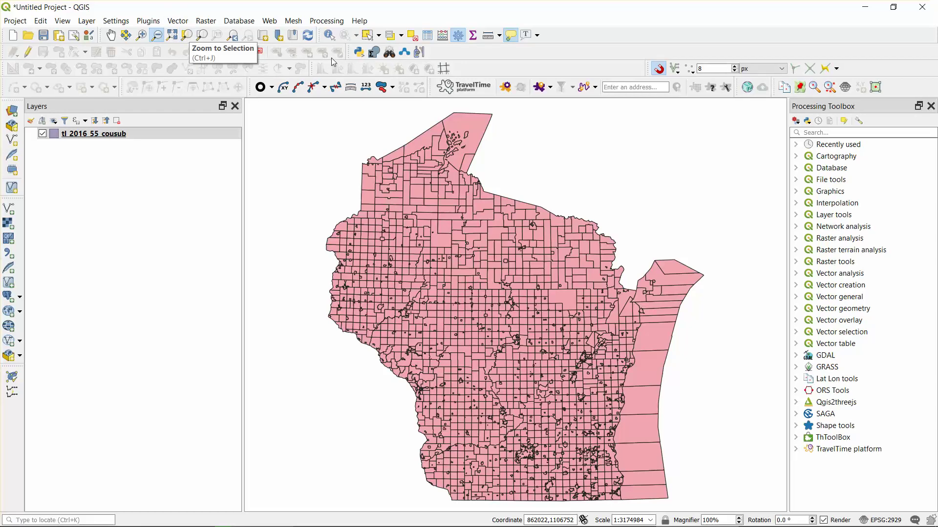
# Step: Select a rectangular block of county subdivisions in north-central Wisconsin with the Select Feature(s) tool
pyautogui.click(368, 38)
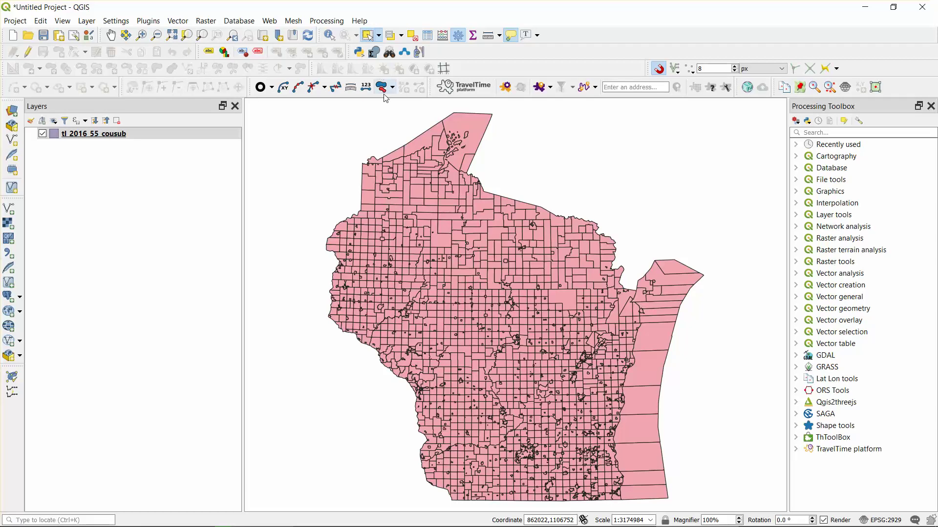
pyautogui.click(380, 36)
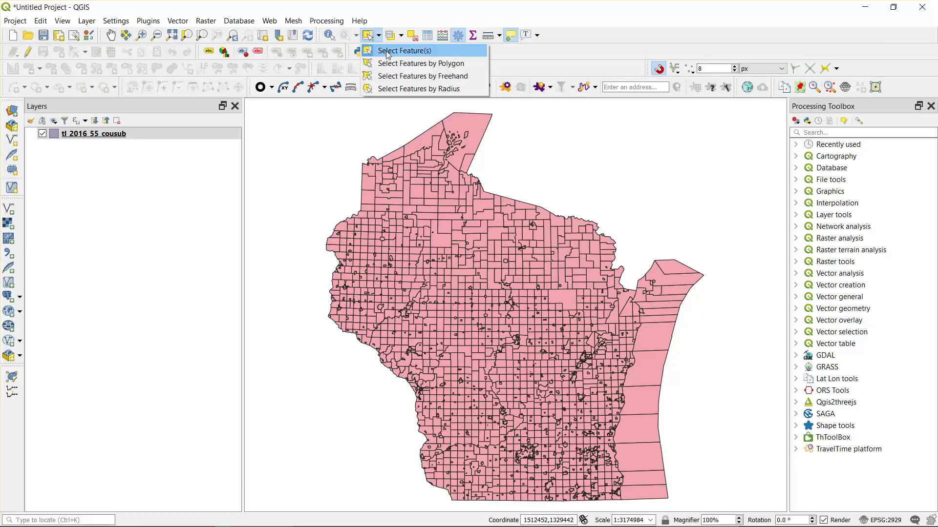
pyautogui.click(389, 51)
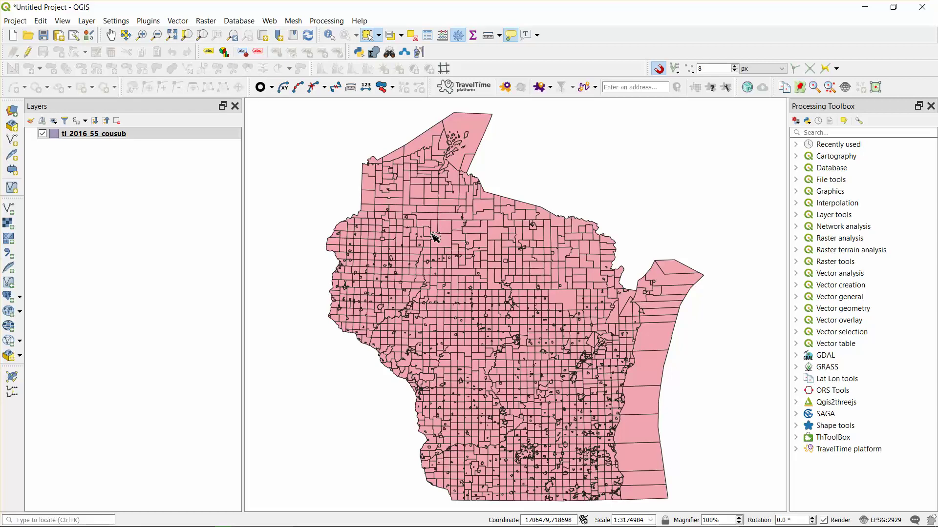
pyautogui.click(440, 235)
pyautogui.moveTo(431, 217); pyautogui.dragTo(476, 270)
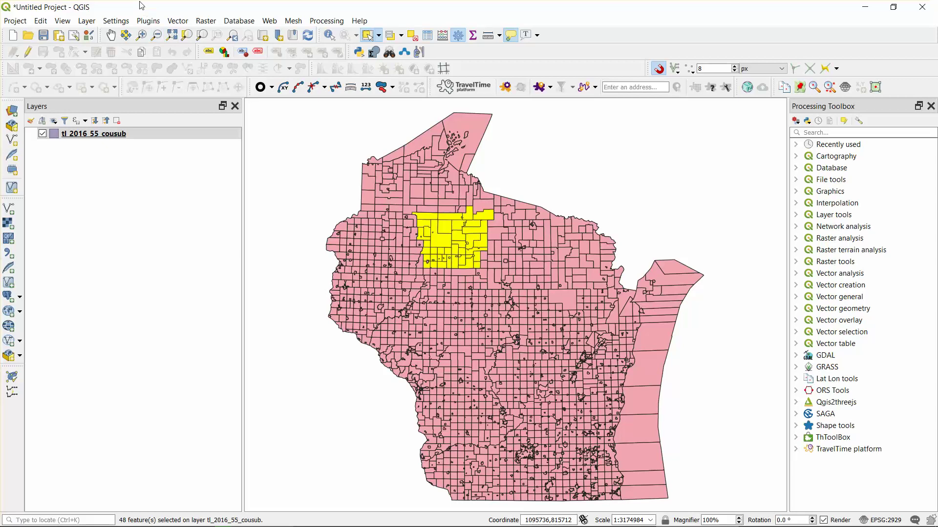
# Step: Zoom to the selected subdivisions and back to the full extent, and clear the selection
pyautogui.click(186, 34)
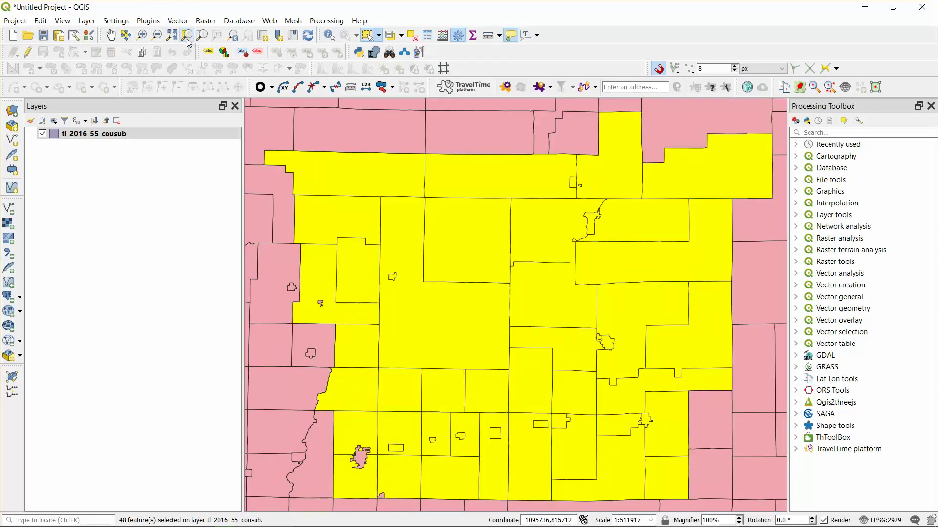
pyautogui.click(171, 34)
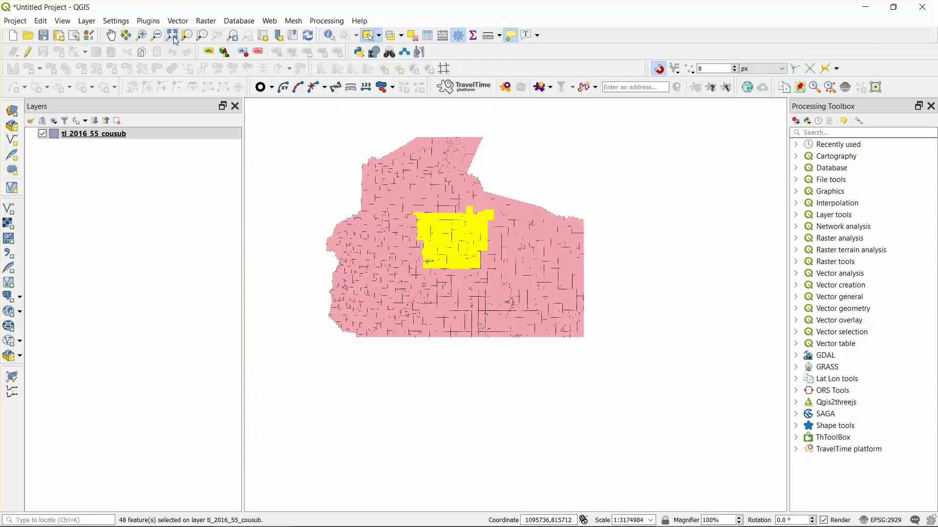
pyautogui.click(290, 240)
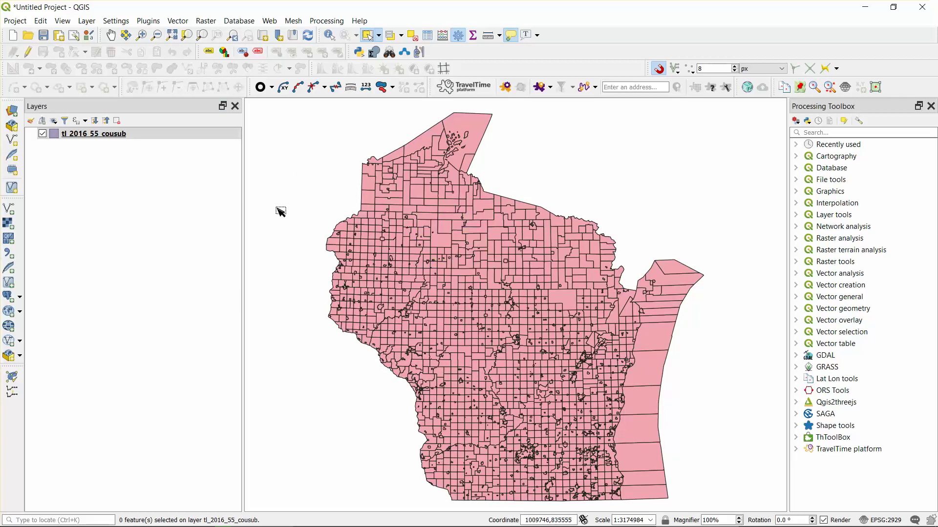
# Step: Select the Schleswig town record in the subdivision layer's attribute table, zoom the map to it and minimize the table
pyautogui.click(427, 37)
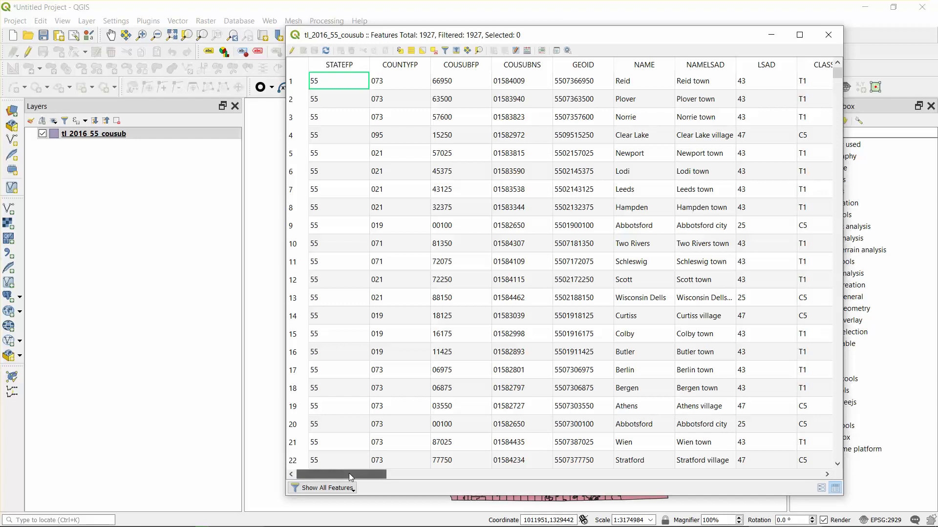
pyautogui.moveTo(644, 40); pyautogui.dragTo(385, 19)
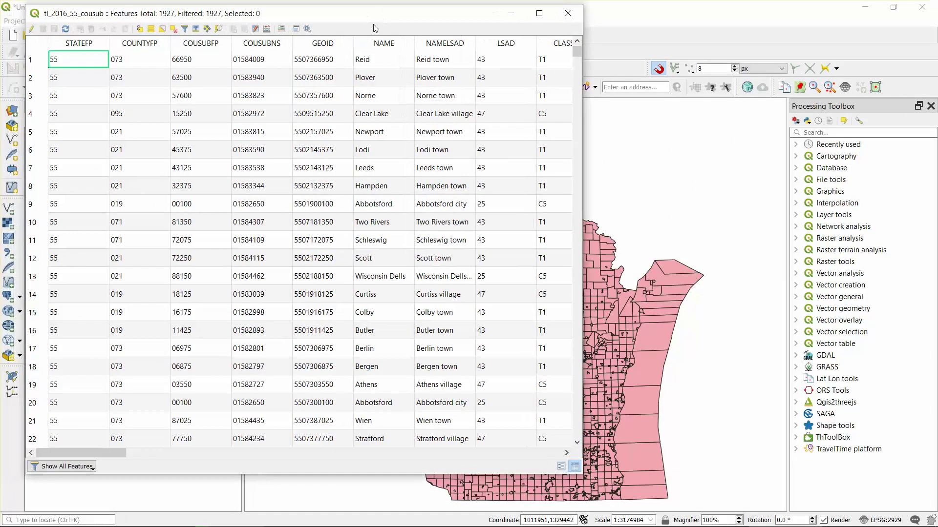
pyautogui.click(32, 241)
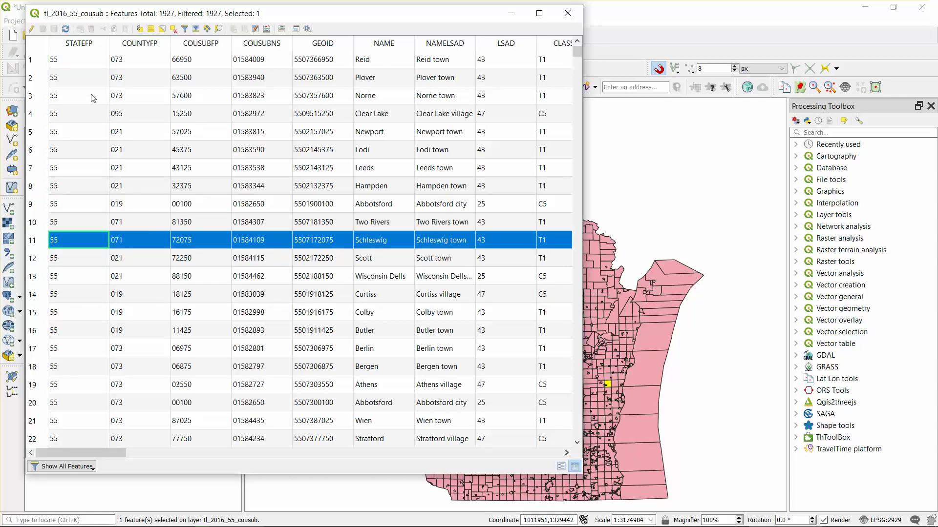
pyautogui.click(218, 29)
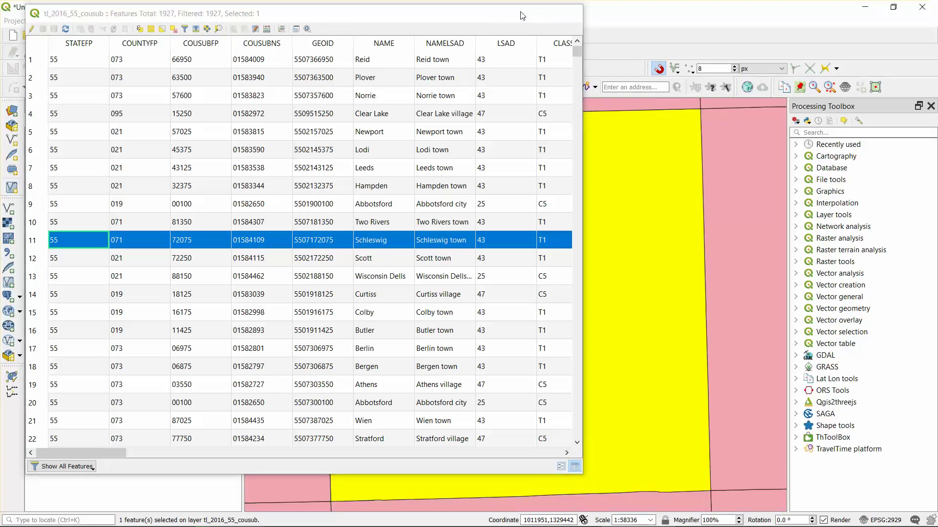
pyautogui.click(511, 13)
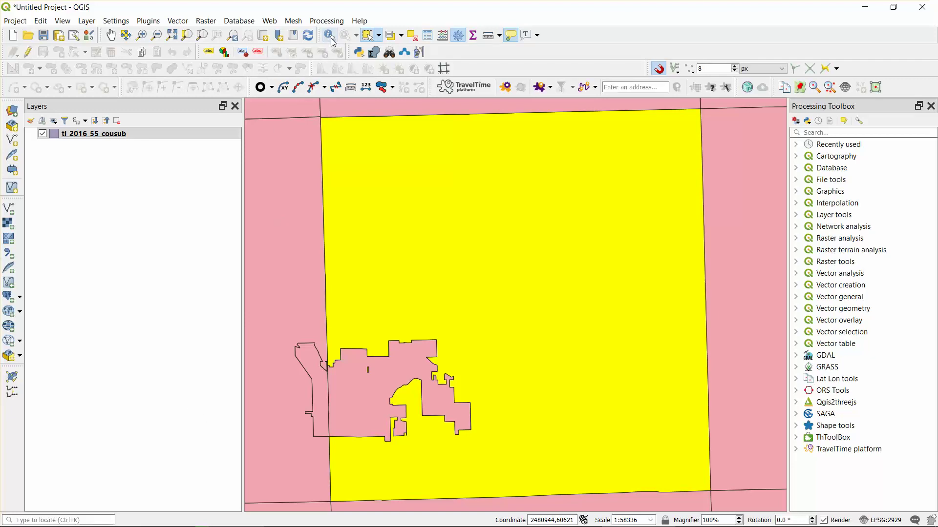
# Step: Identify the selected Schleswig subdivision on the map and examine its attributes in the enlarged results, restoring the compact results area
pyautogui.click(330, 38)
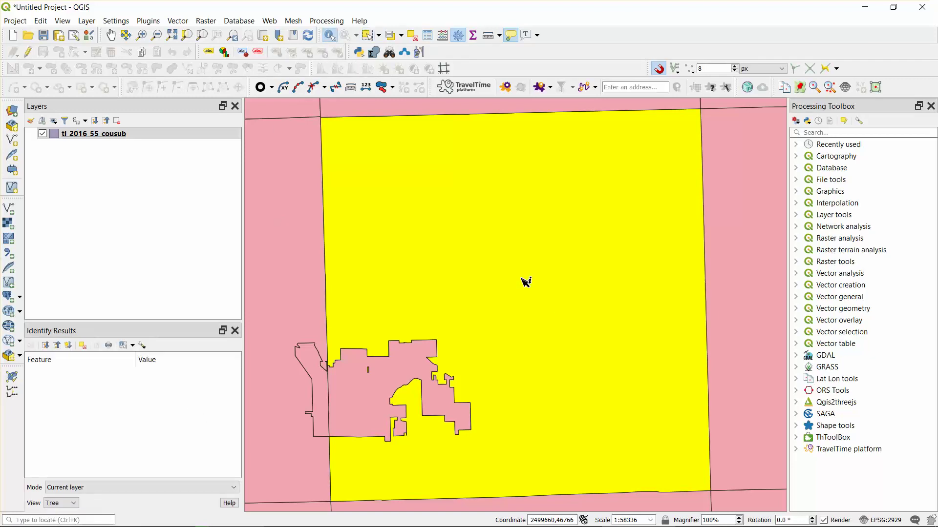
pyautogui.click(578, 333)
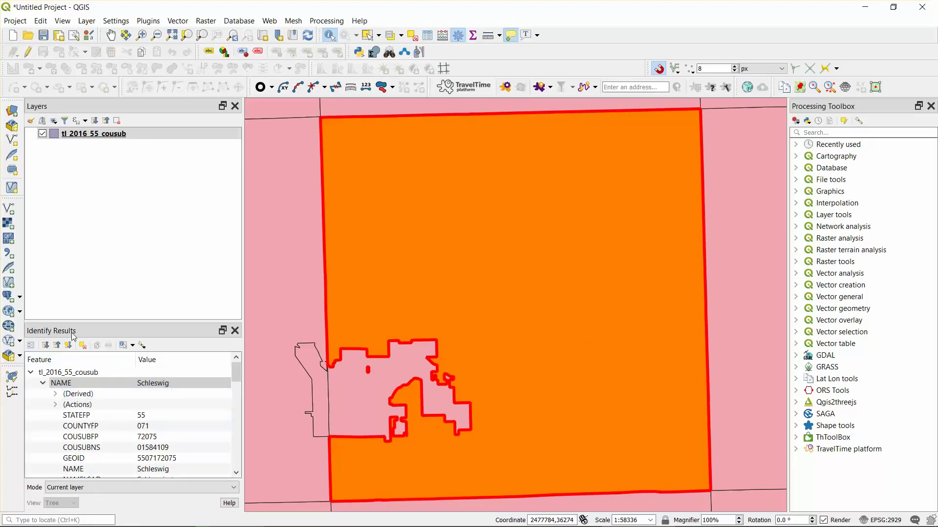
pyautogui.click(239, 370)
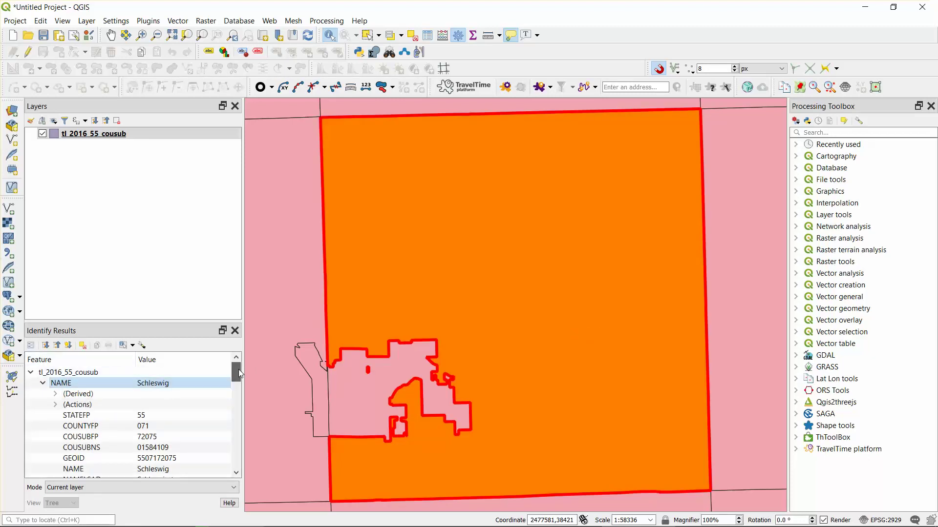
pyautogui.moveTo(168, 321); pyautogui.dragTo(153, 238)
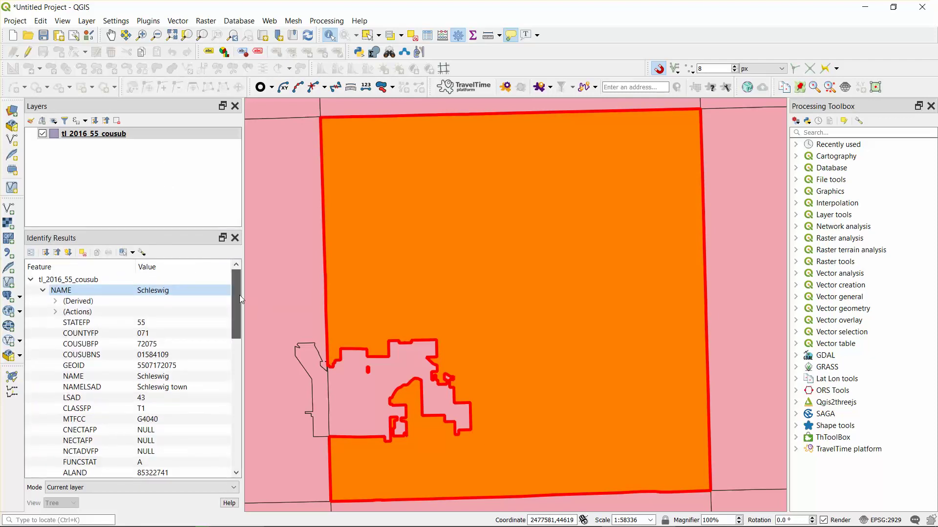
pyautogui.moveTo(239, 295)
pyautogui.mouseDown()
pyautogui.moveTo(233, 404)
pyautogui.moveTo(227, 386)
pyautogui.moveTo(237, 427)
pyautogui.moveTo(236, 303)
pyautogui.mouseUp()
pyautogui.moveTo(140, 225); pyautogui.dragTo(146, 352)
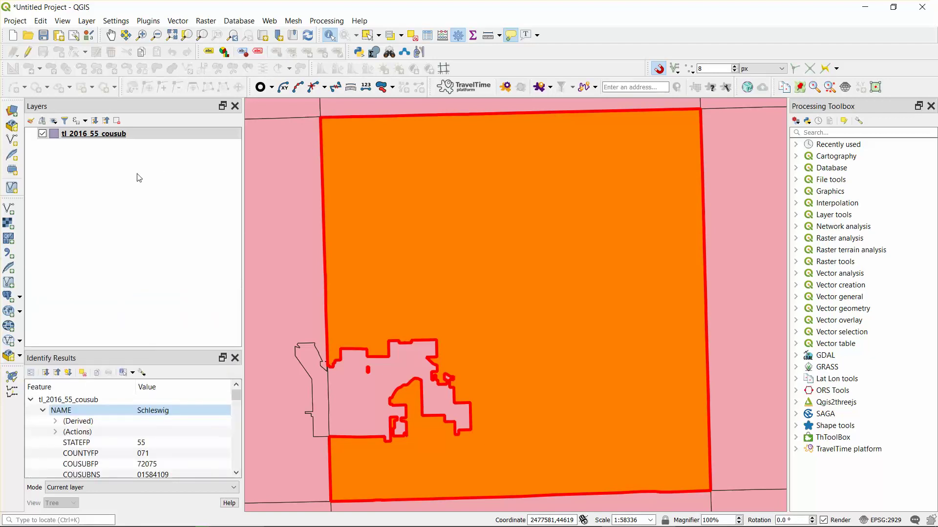
# Step: Begin adding a vector layer from file and browse to the tl_2009_55_county folder in the Wisconsin GIS files
pyautogui.moveTo(381, 525)
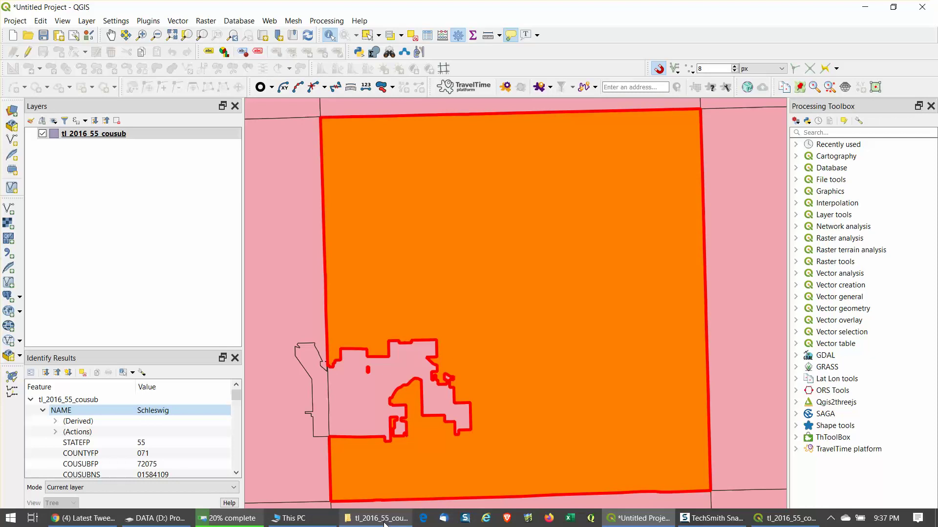
pyautogui.click(12, 110)
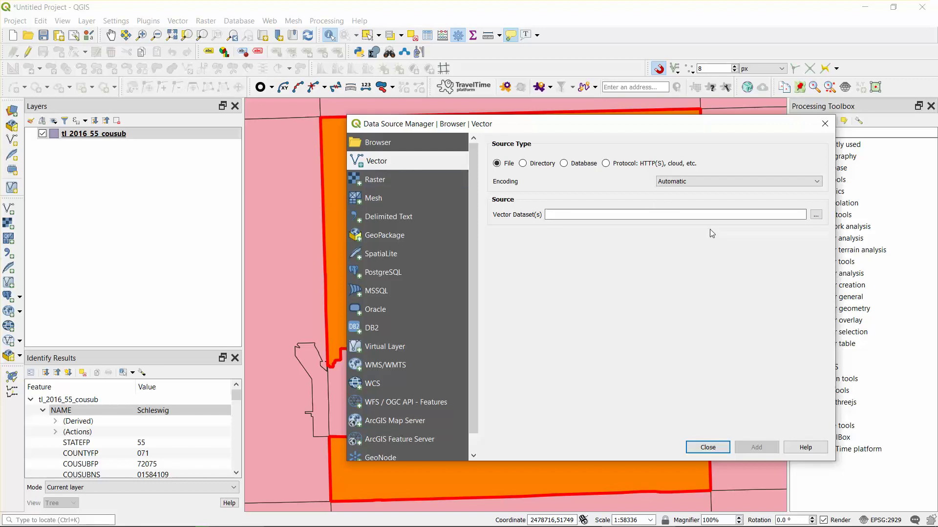
pyautogui.click(816, 215)
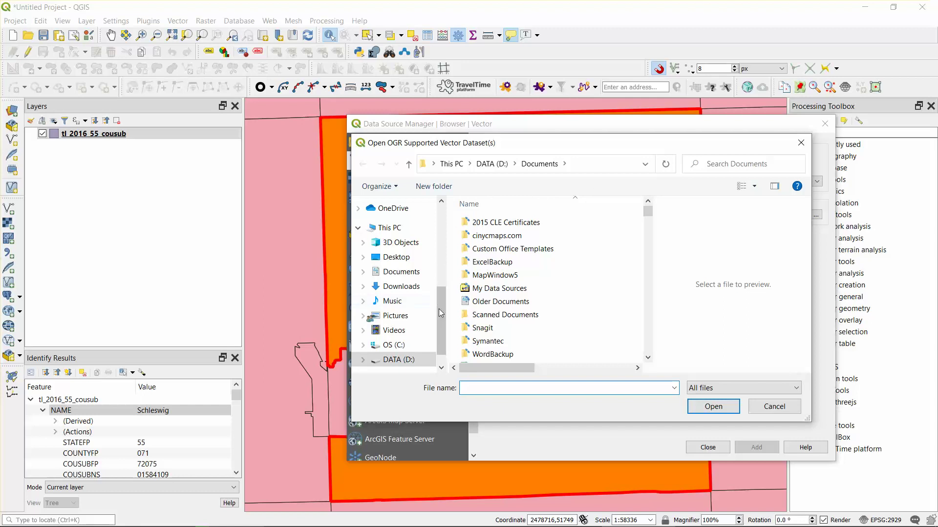
pyautogui.scroll(2, 441, 306)
pyautogui.click(405, 247)
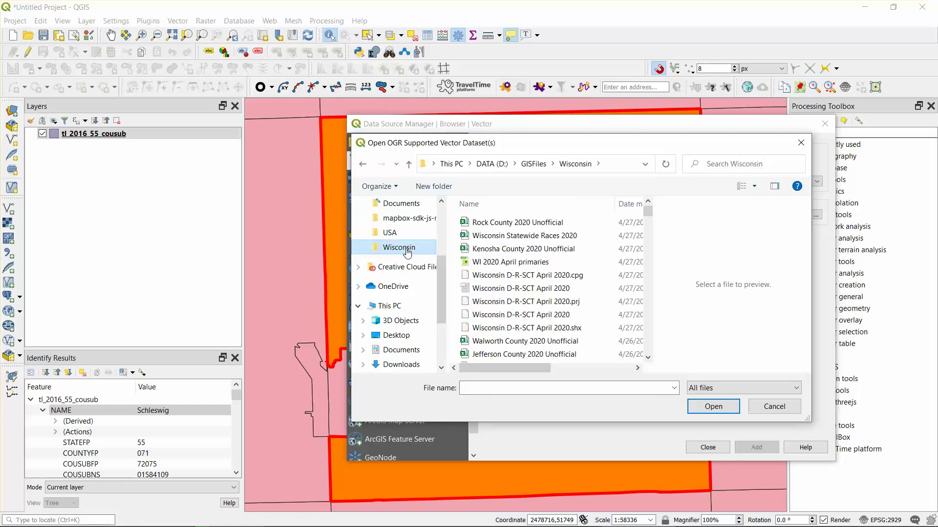
pyautogui.moveTo(647, 211); pyautogui.dragTo(650, 352)
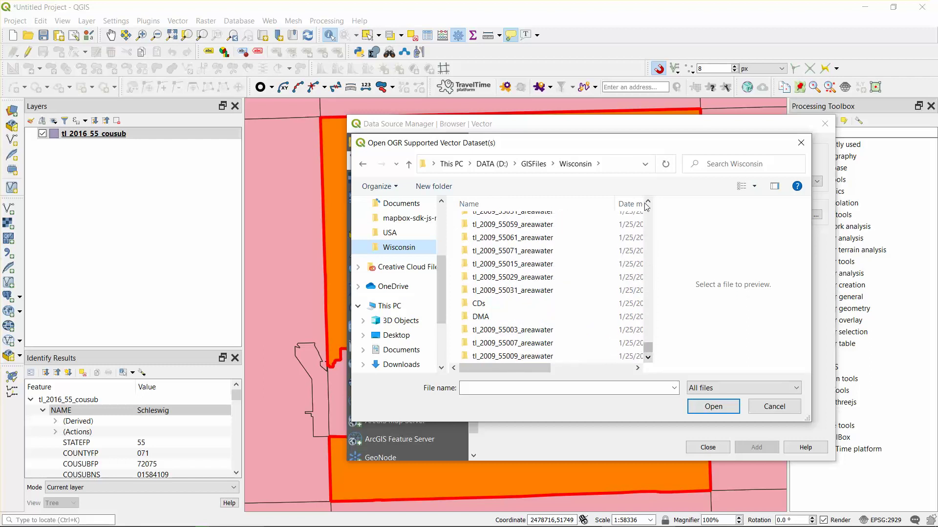
pyautogui.click(647, 206)
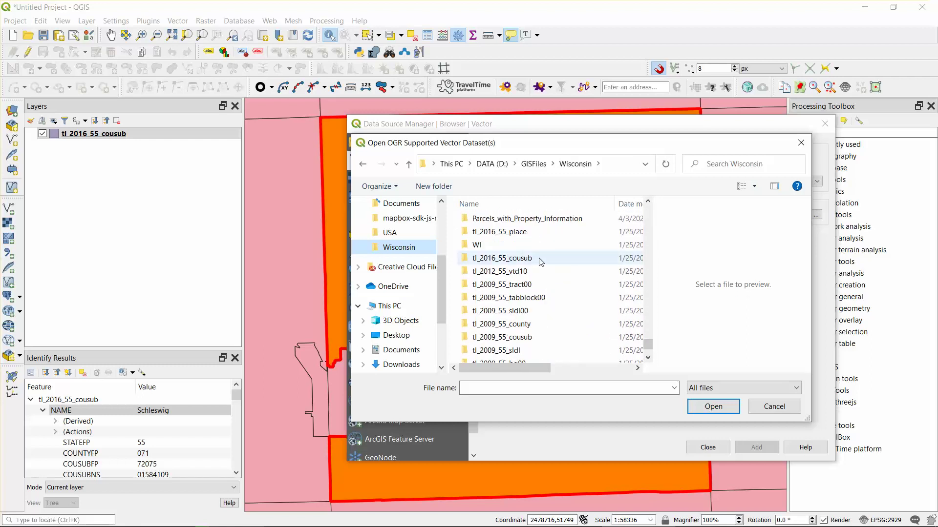
pyautogui.doubleClick(545, 326)
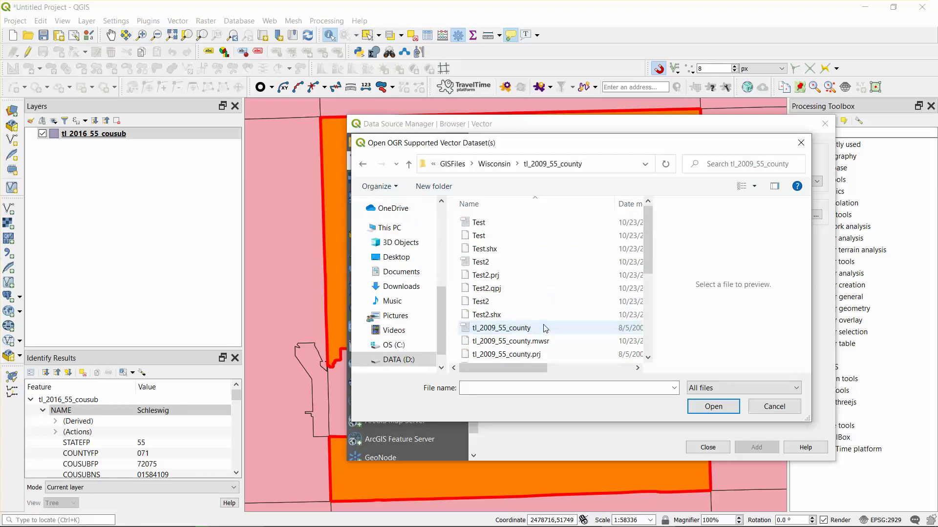
# Step: Add tl_2009_55_county.shp to the project, accepting the NAD83 to NAD83(HARN) (29) transformation
pyautogui.moveTo(649, 245); pyautogui.dragTo(657, 294)
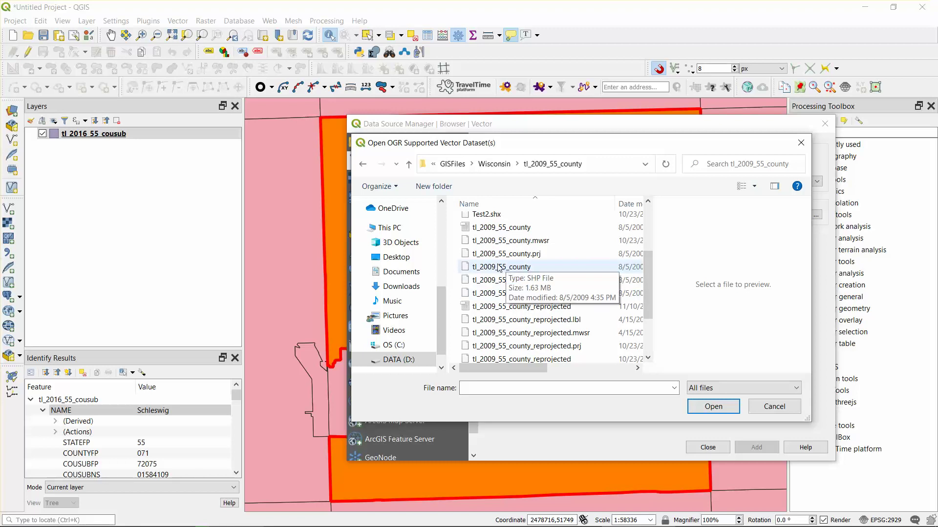
pyautogui.doubleClick(498, 267)
pyautogui.click(754, 447)
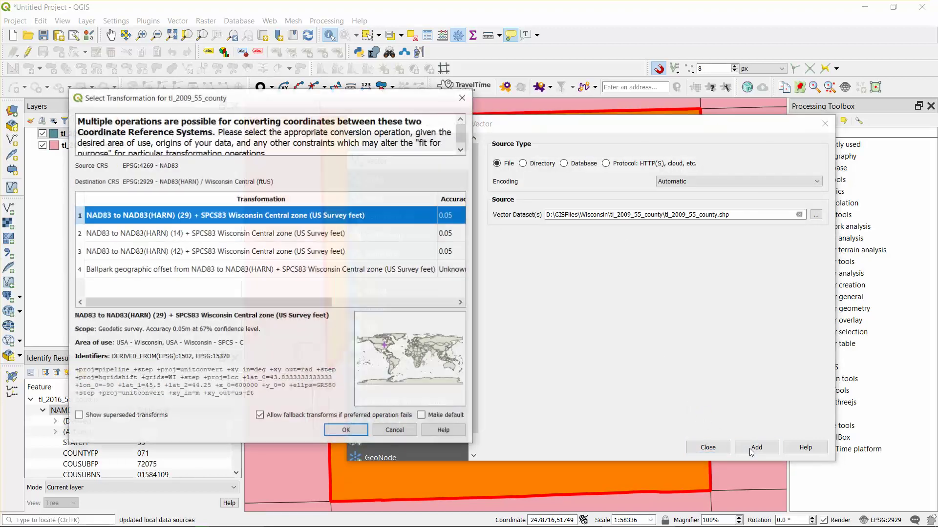
pyautogui.click(345, 429)
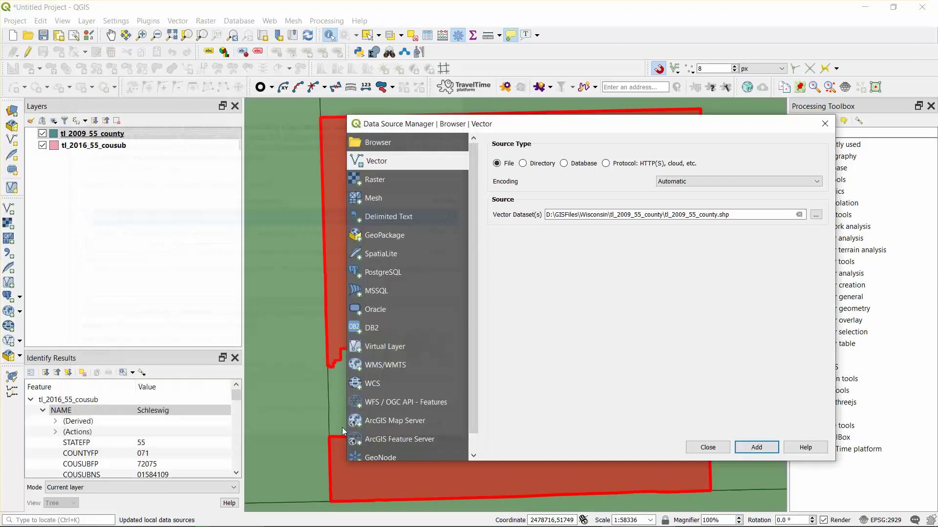
pyautogui.click(708, 446)
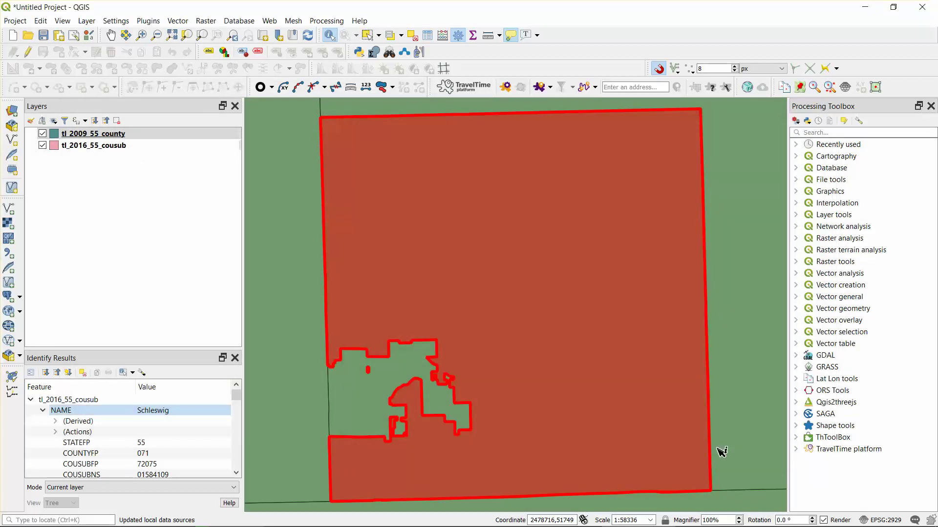
# Step: Identify the county covering the current view and zoom to the full tl_2009_55_county layer
pyautogui.click(299, 238)
pyautogui.click(404, 278)
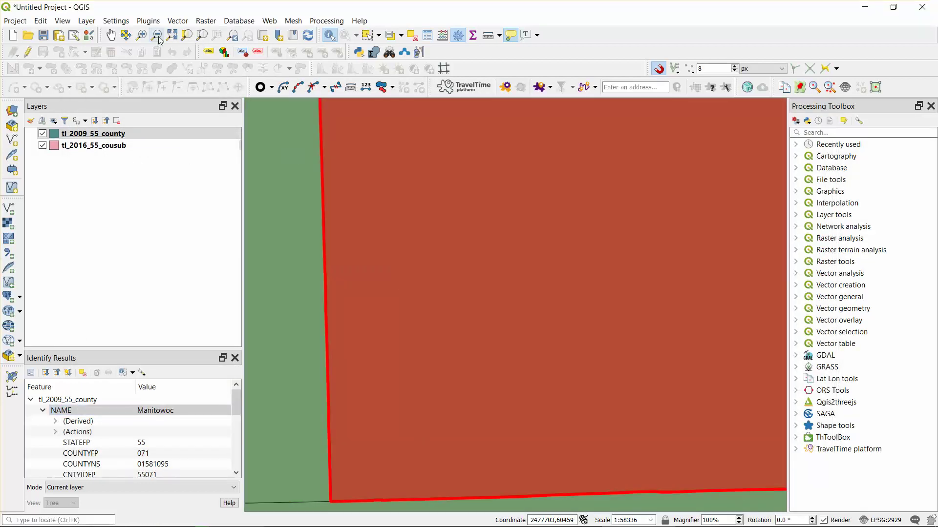
pyautogui.rightClick(117, 137)
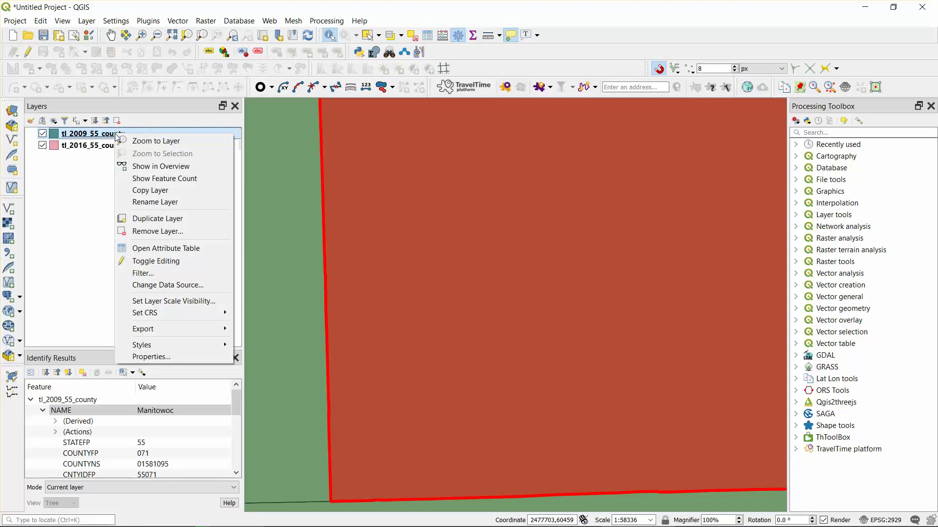
pyautogui.click(143, 142)
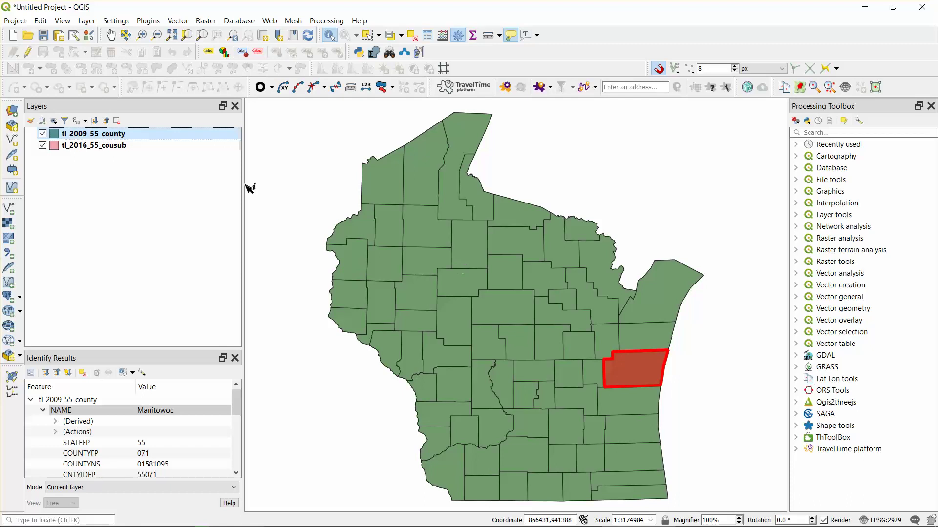
# Step: Hide the county layer to view the subdivisions beneath it, and show it again
pyautogui.click(43, 135)
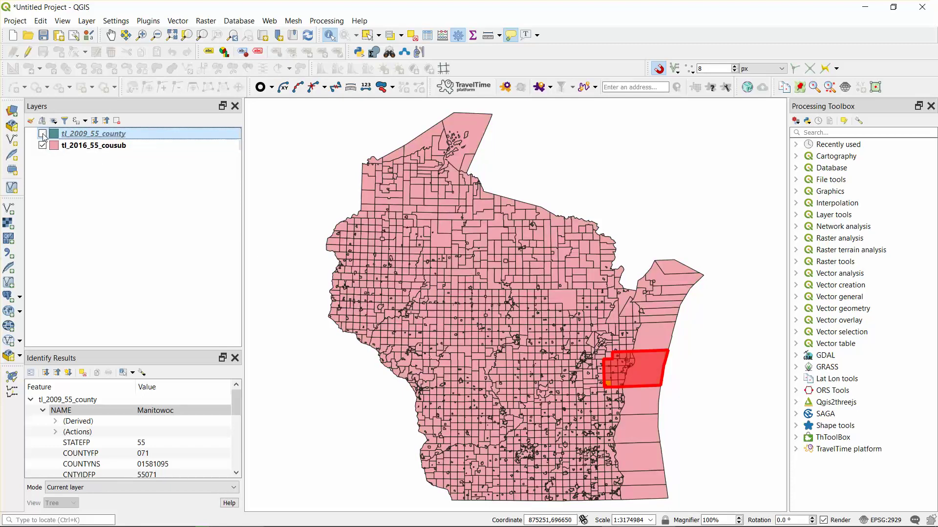
pyautogui.click(43, 134)
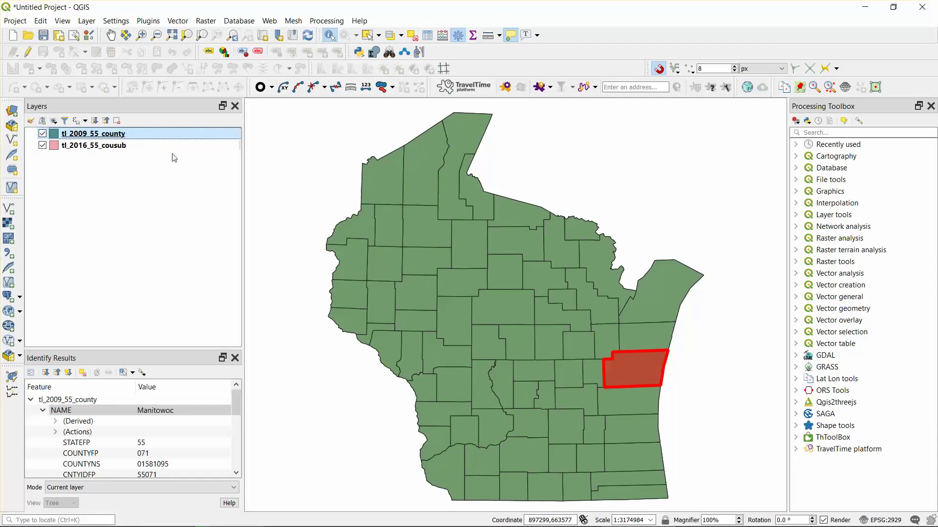
# Step: Set the county layer's simple fill to the No Brush style and apply it
pyautogui.doubleClick(130, 139)
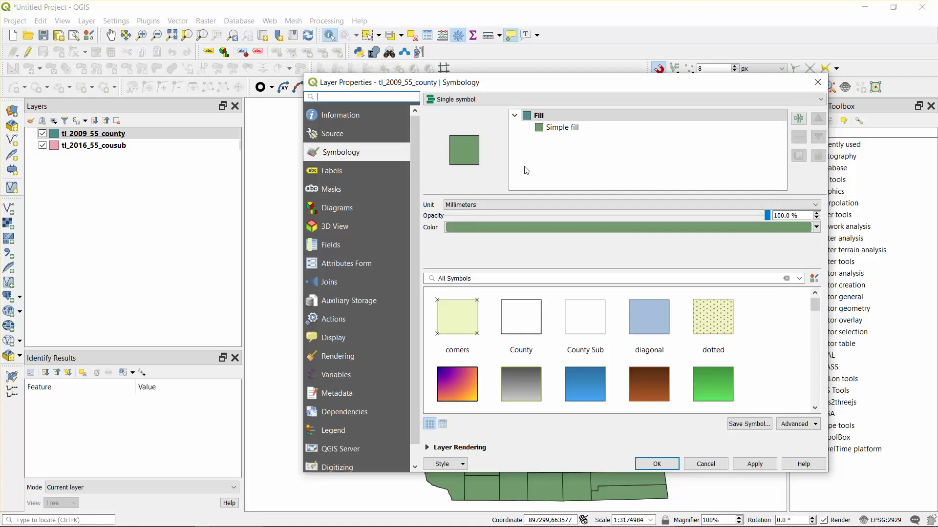
pyautogui.click(564, 128)
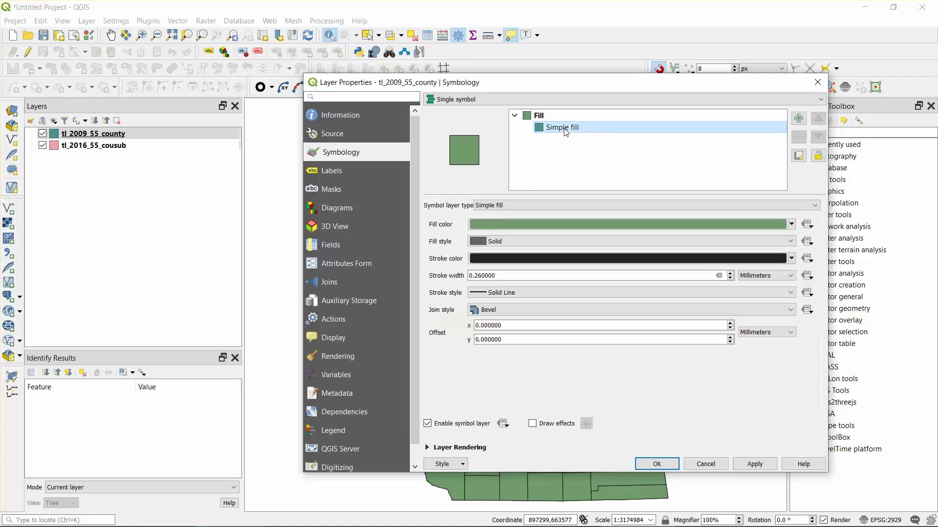
pyautogui.click(498, 241)
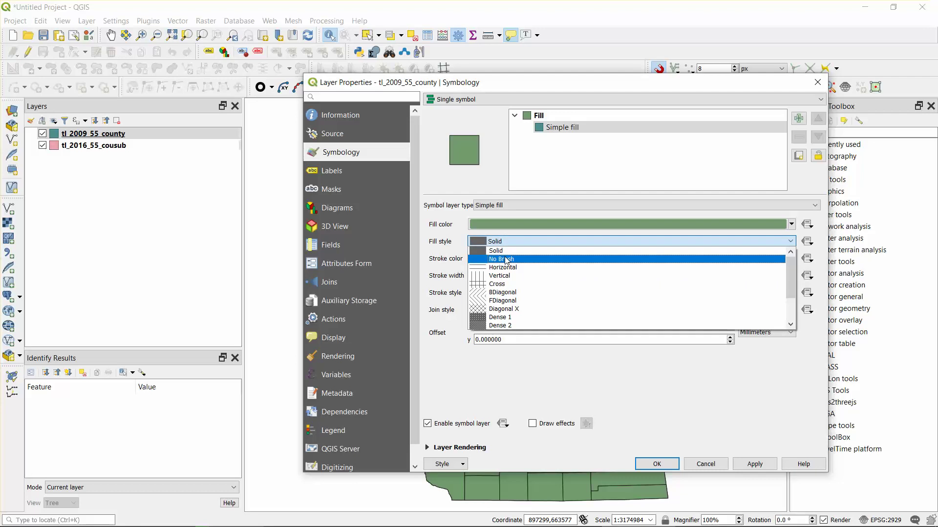
pyautogui.click(503, 260)
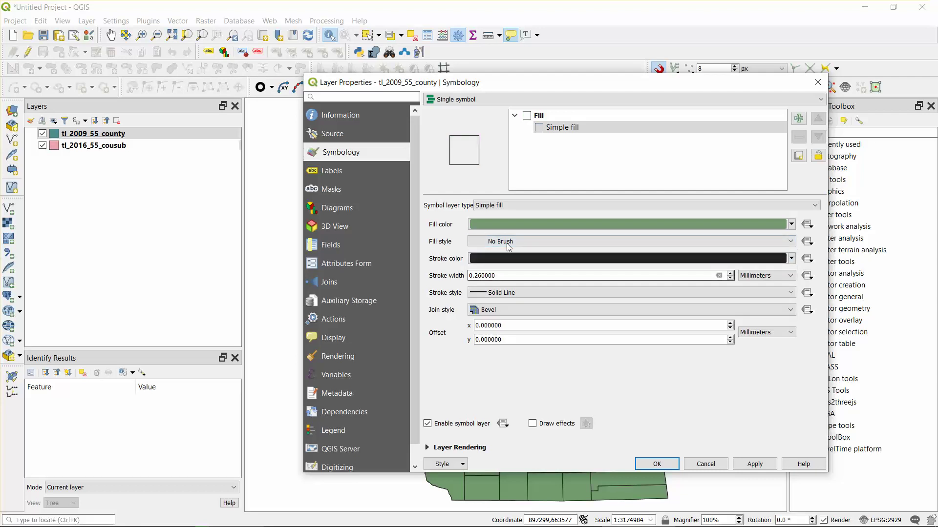
pyautogui.click(755, 464)
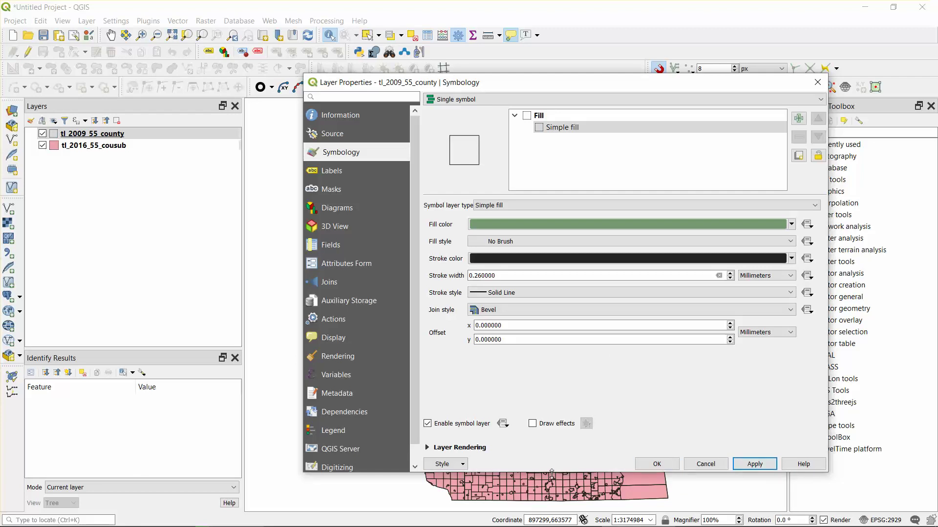
# Step: Change the county outlines' stroke color to yellow and apply it
pyautogui.click(525, 259)
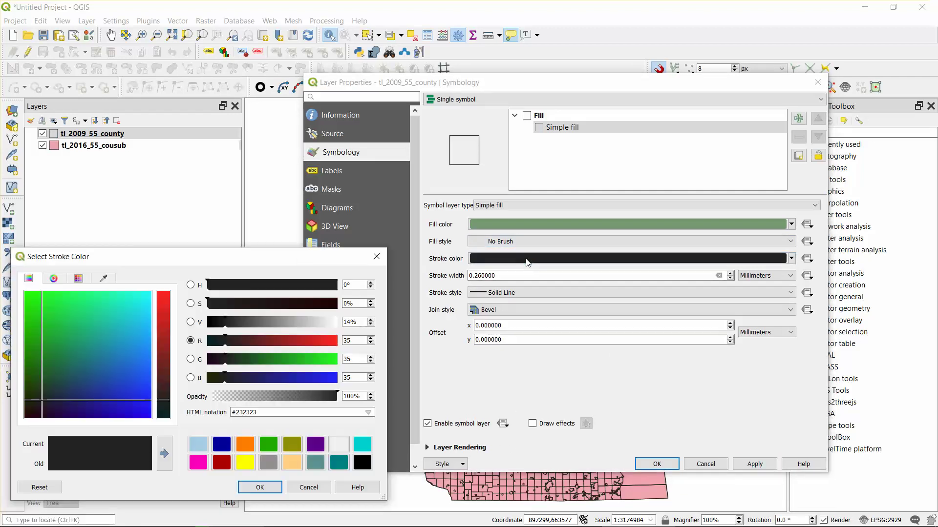
pyautogui.click(247, 464)
pyautogui.click(266, 487)
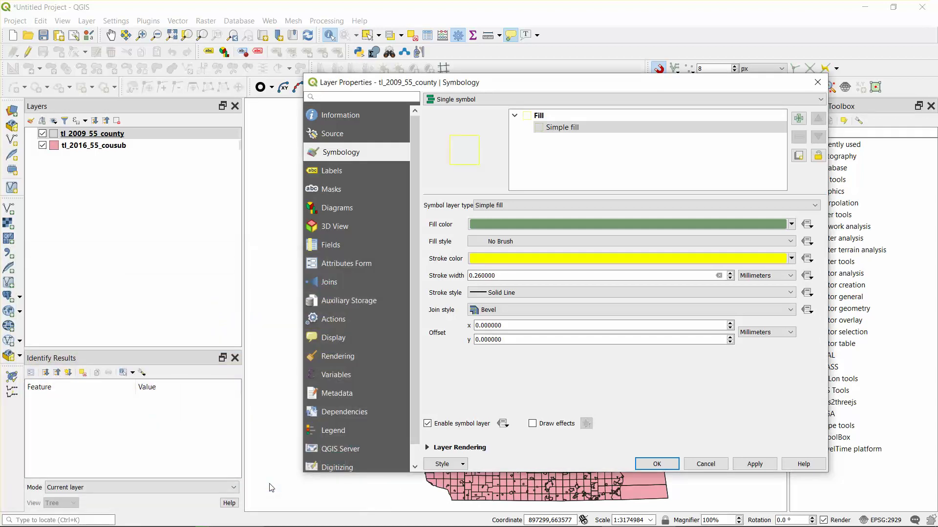
pyautogui.click(762, 465)
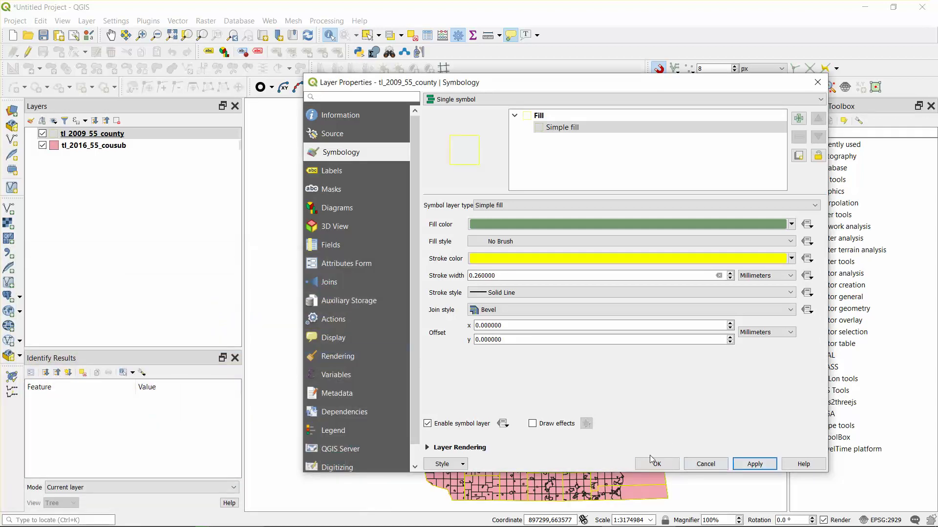
# Step: Set the county outlines' stroke width to 0.36 millimeters, apply it, and close the layer properties
pyautogui.click(731, 273)
pyautogui.click(480, 275)
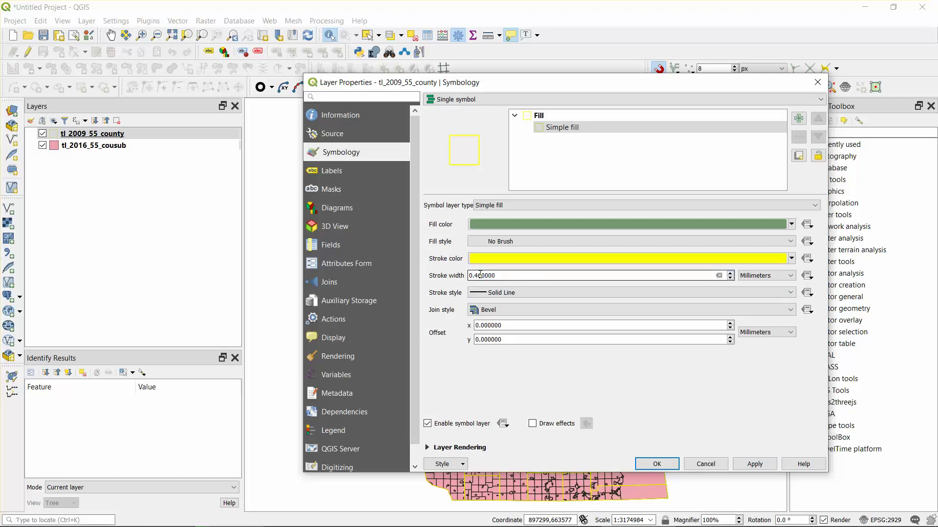
pyautogui.doubleClick(481, 275)
pyautogui.click(753, 464)
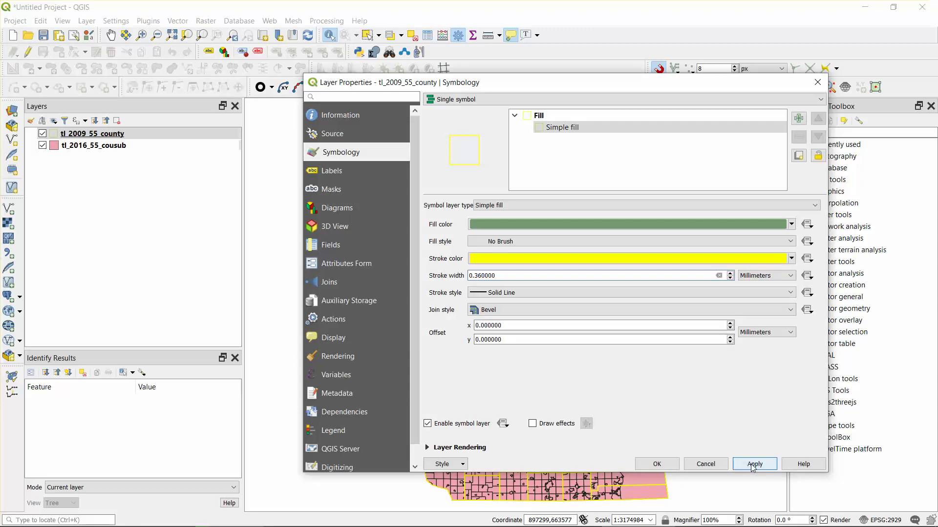
pyautogui.click(657, 463)
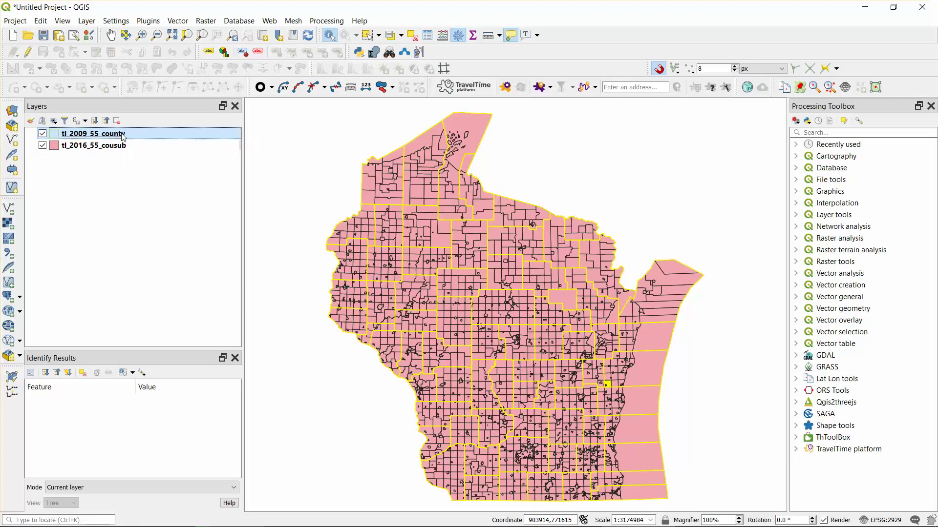
# Step: Try to move the county layer beneath the subdivision layer, and deselect the selected features in all layers
pyautogui.moveTo(122, 137)
pyautogui.mouseDown()
pyautogui.moveTo(127, 161)
pyautogui.moveTo(116, 131)
pyautogui.moveTo(116, 158)
pyautogui.mouseUp()
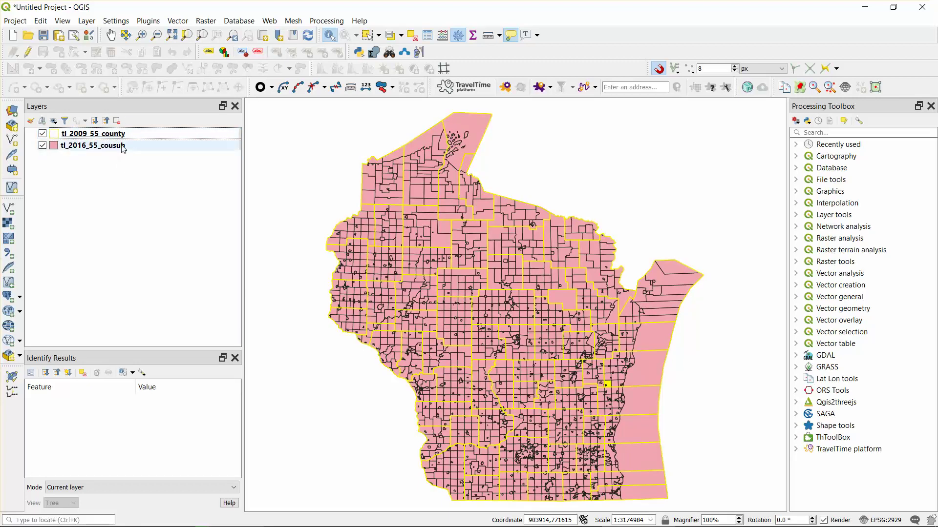
pyautogui.click(411, 37)
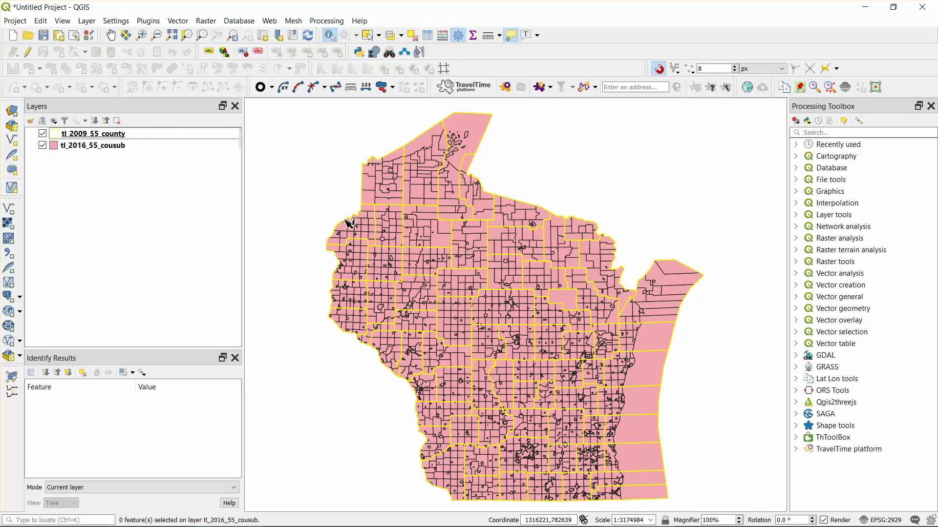
pyautogui.moveTo(348, 223)
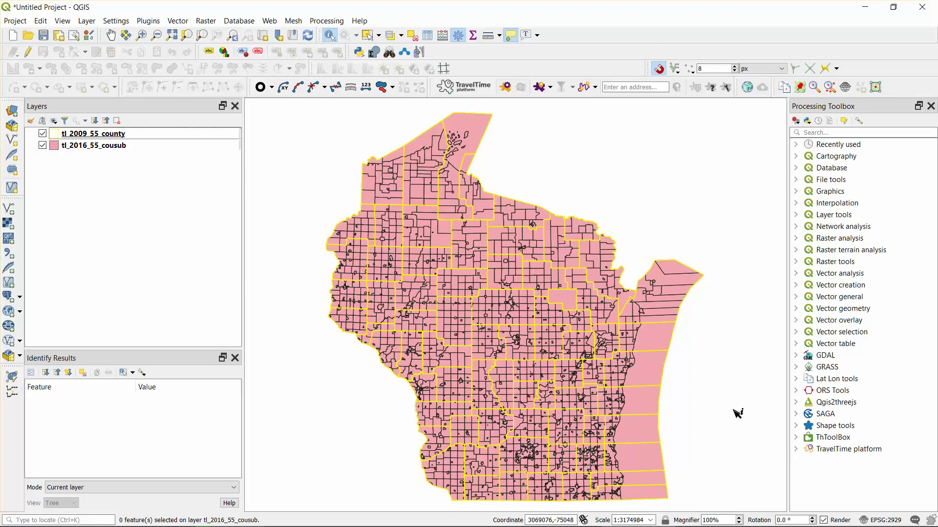
pyautogui.click(704, 520)
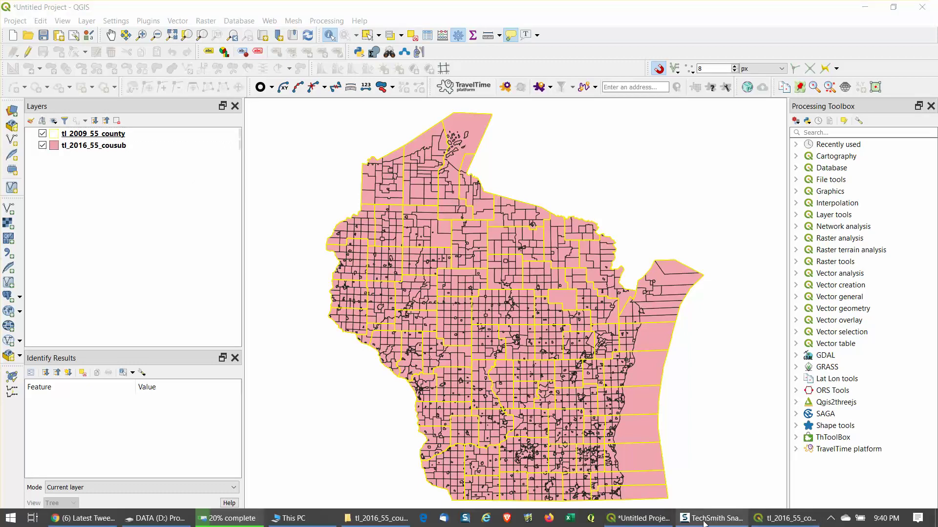